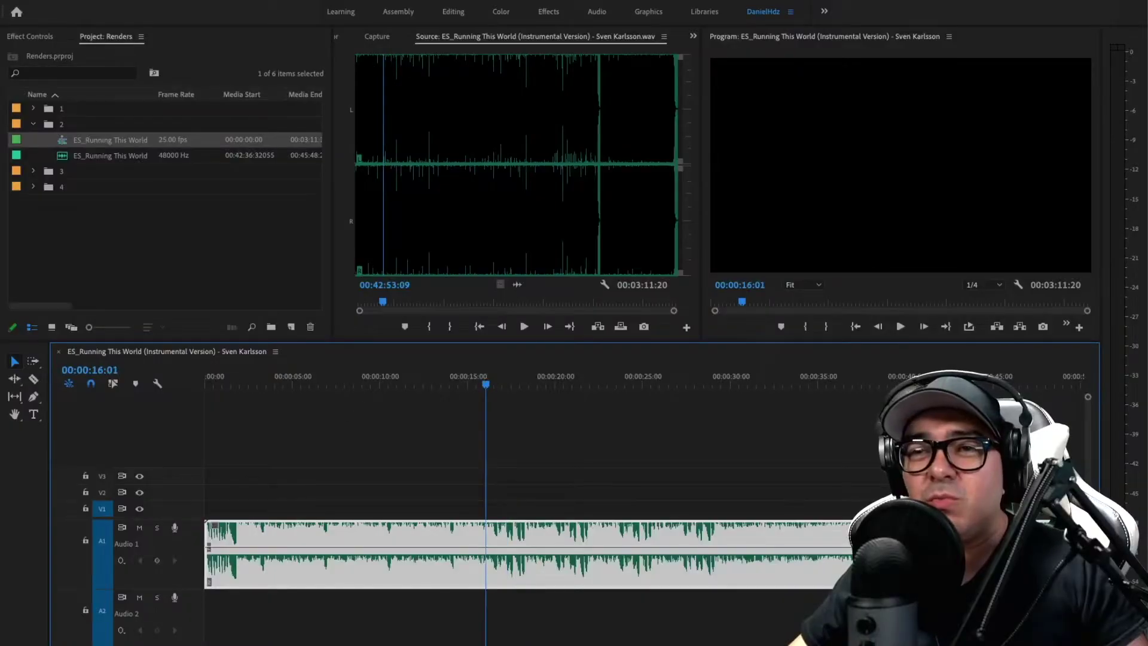
Zoom the timeline in around the 16-second mark.
{"action": "key", "text": "="}
{"action": "key", "text": "="}
{"action": "key", "text": "="}
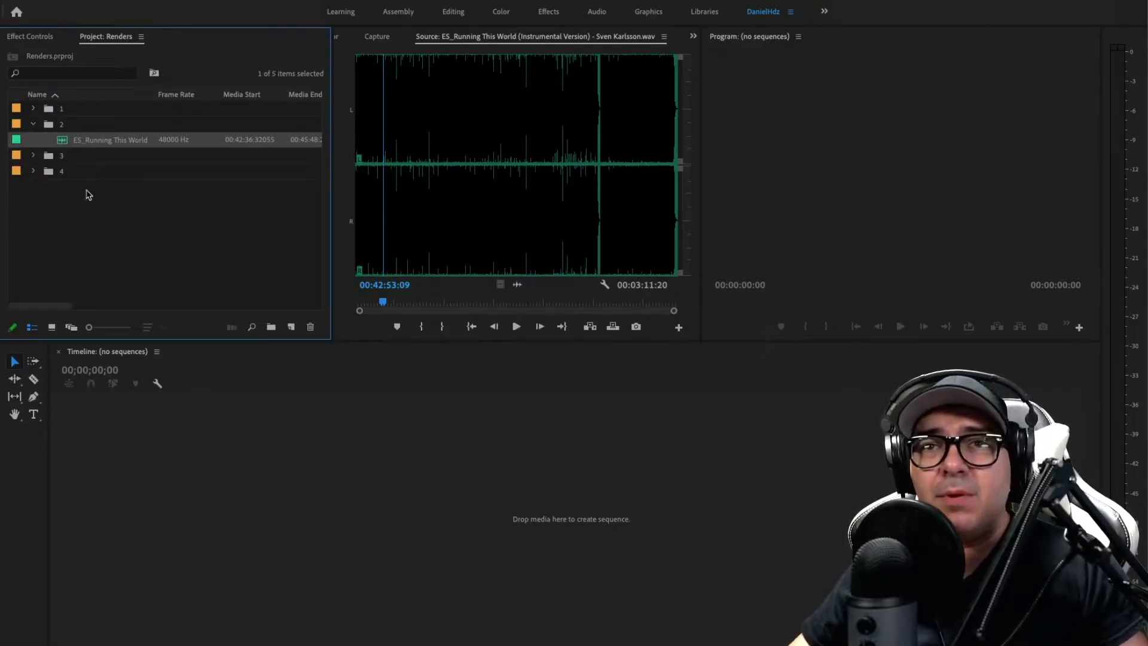
Build a sequence from the Running This World clip on A1, enlarge its waveform, and play it.
{"action": "mouse_move", "coordinate": [62, 139]}
{"action": "left_mouse_down"}
{"action": "mouse_move", "coordinate": [204, 558]}
{"action": "mouse_move", "coordinate": [188, 487]}
{"action": "left_mouse_up"}
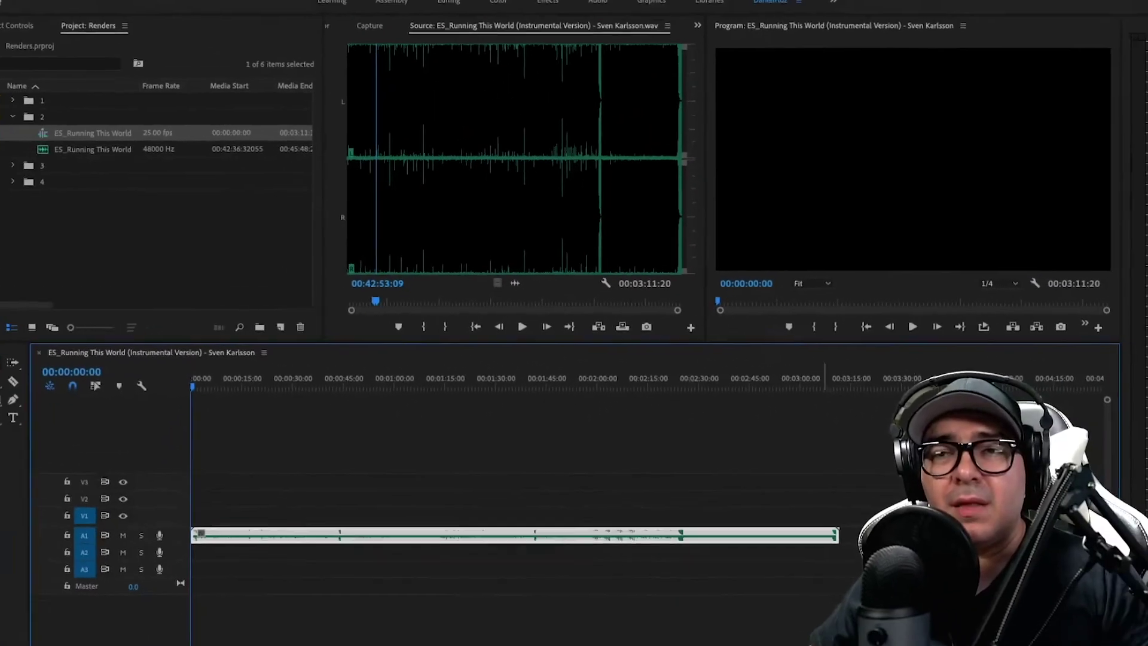
{"action": "key", "text": "alt+equal"}
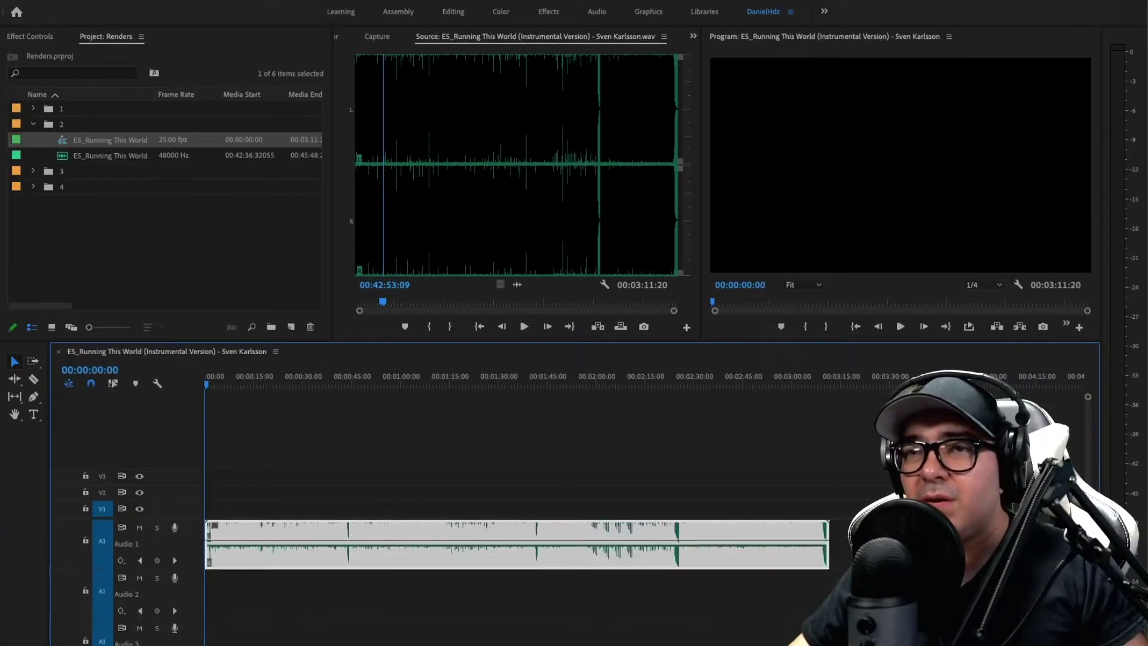
{"action": "key", "text": "alt+equal"}
{"action": "left_click", "coordinate": [682, 626]}
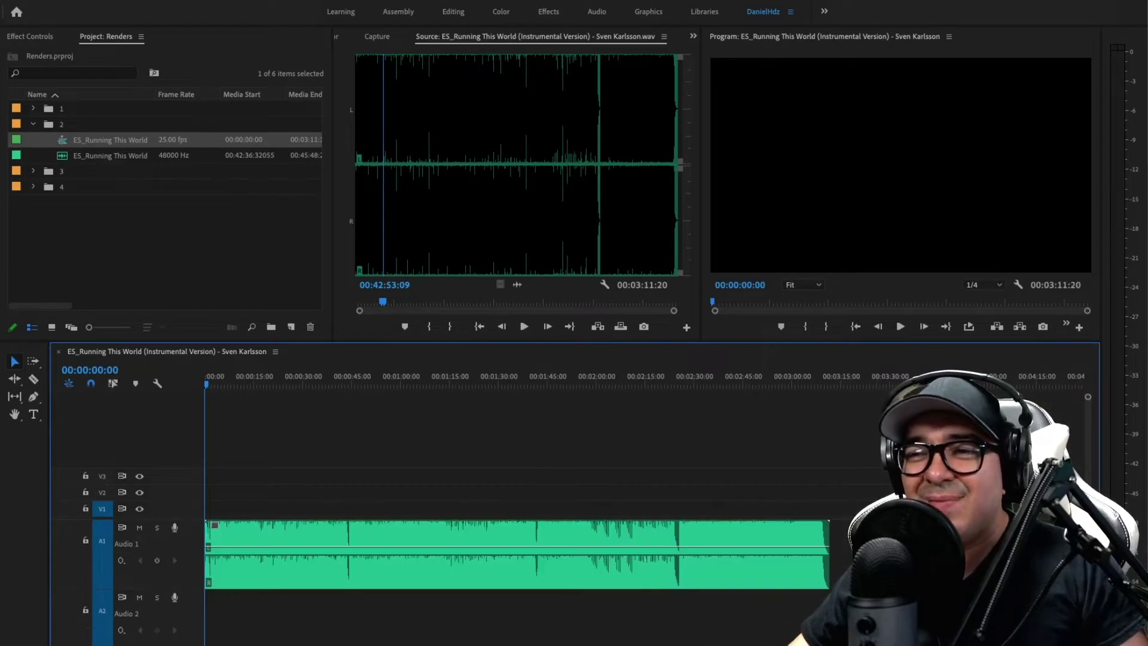
{"action": "key", "text": "equal"}
{"action": "key", "text": "equal"}
{"action": "key", "text": "equal"}
{"action": "key", "text": "equal"}
{"action": "key", "text": "equal"}
{"action": "key", "text": "equal"}
{"action": "key", "text": "equal"}
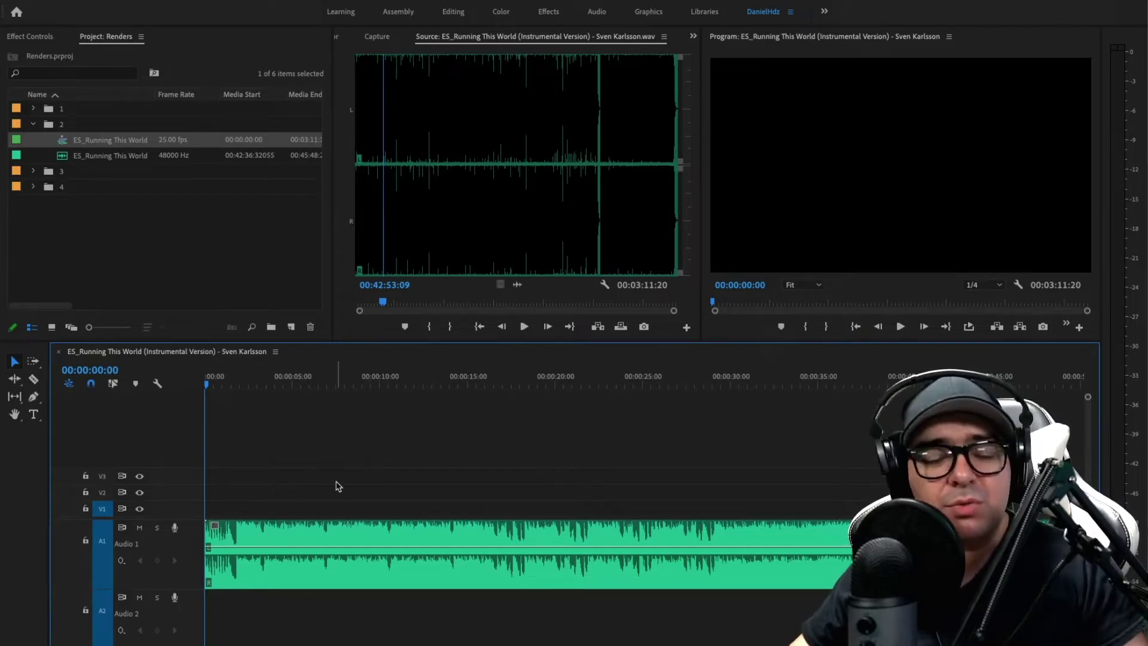
{"action": "key", "text": "space"}
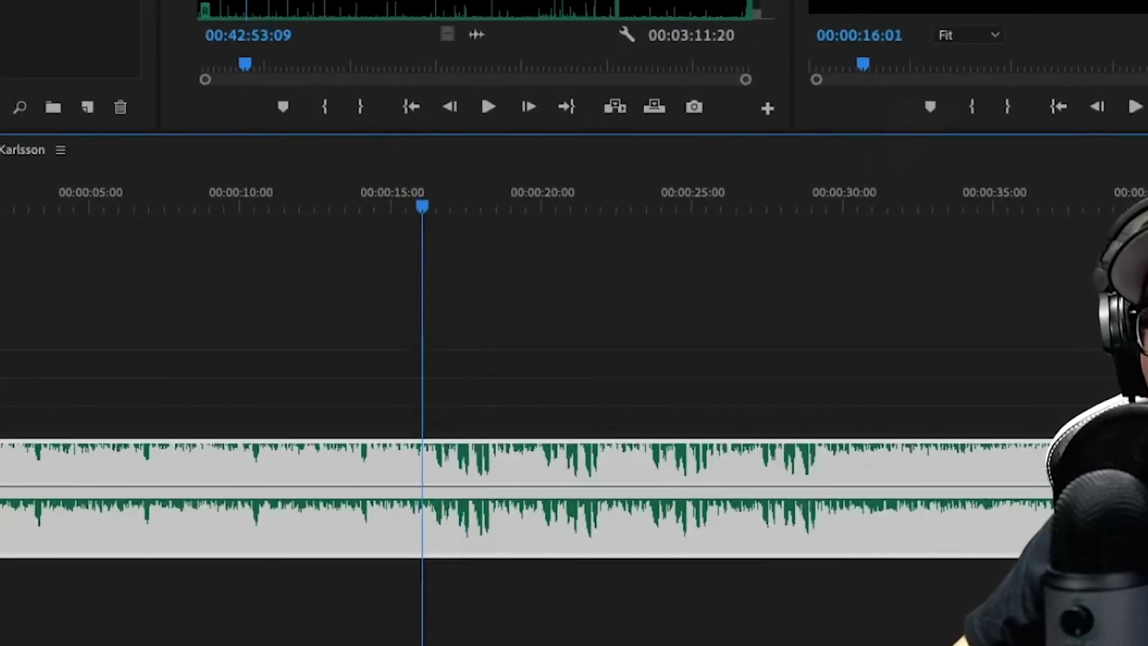
Zoom in around 16 seconds and audition the music near the candidate loop point.
{"action": "key", "text": "="}
{"action": "key", "text": "="}
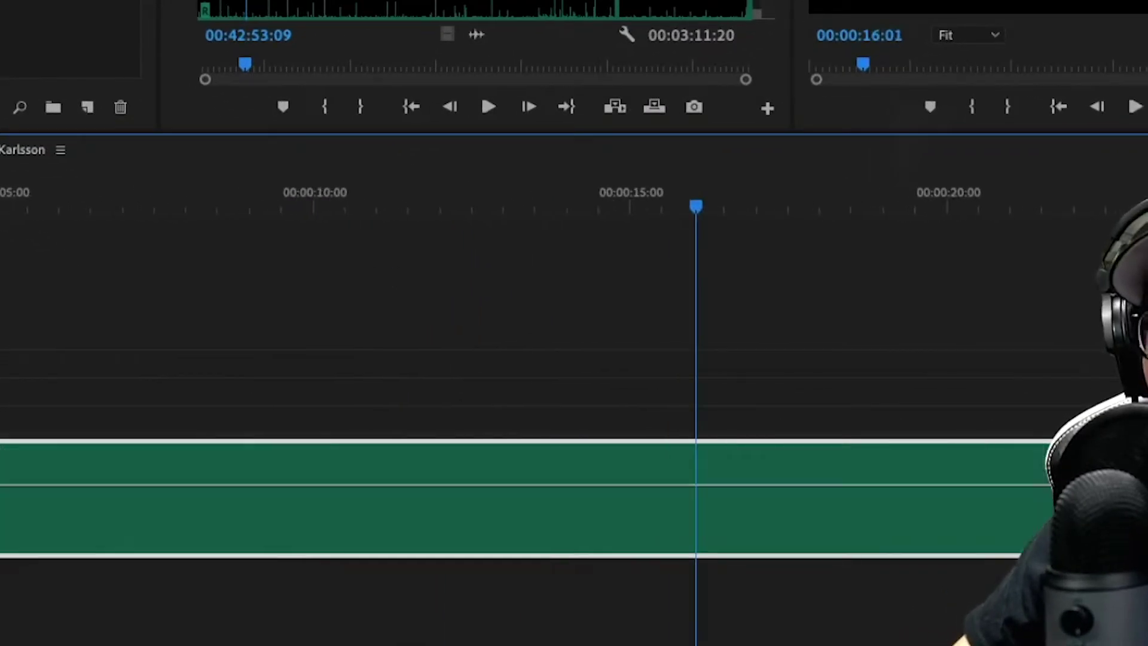
{"action": "key", "text": "="}
{"action": "left_click", "coordinate": [490, 200]}
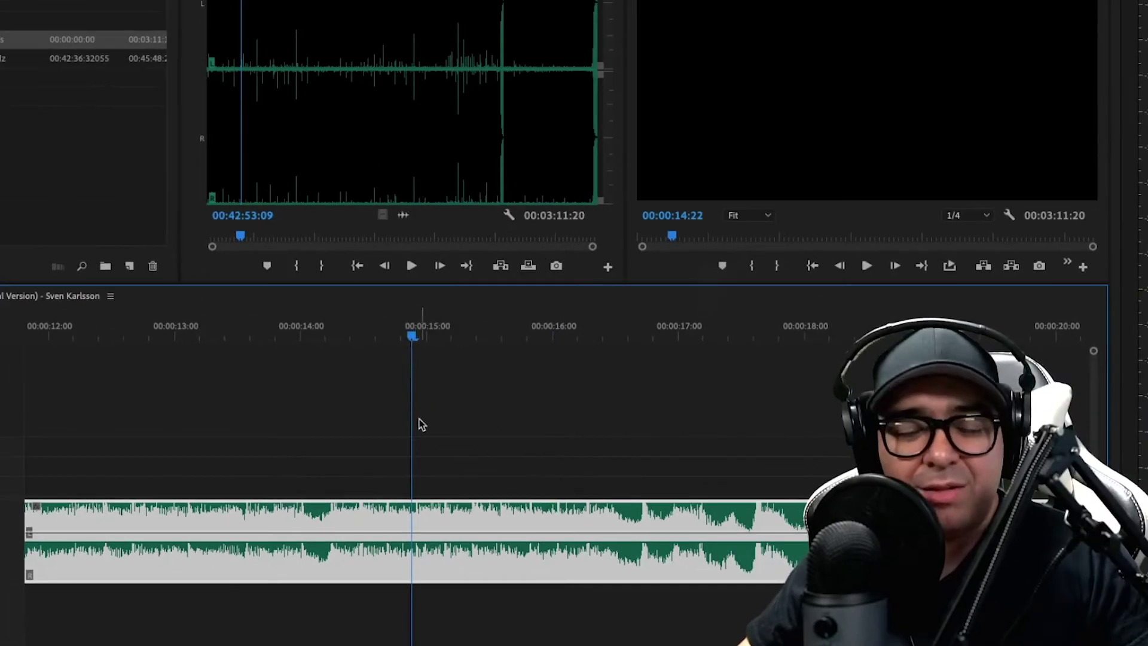
{"action": "key", "text": "ctrl+a"}
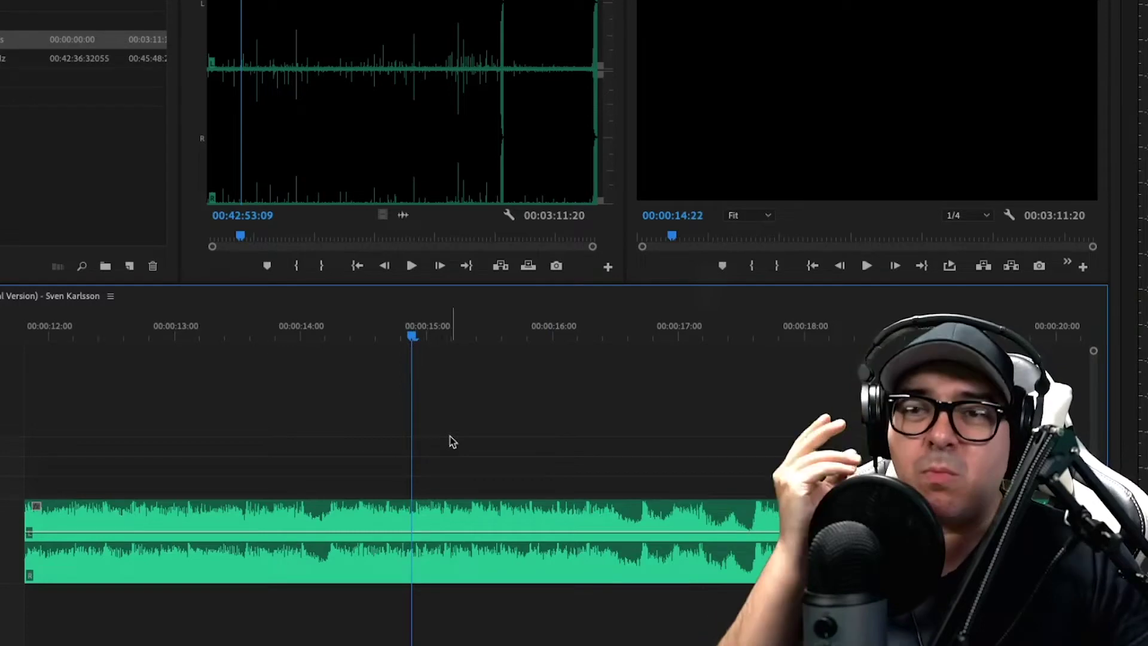
{"action": "key", "text": "space"}
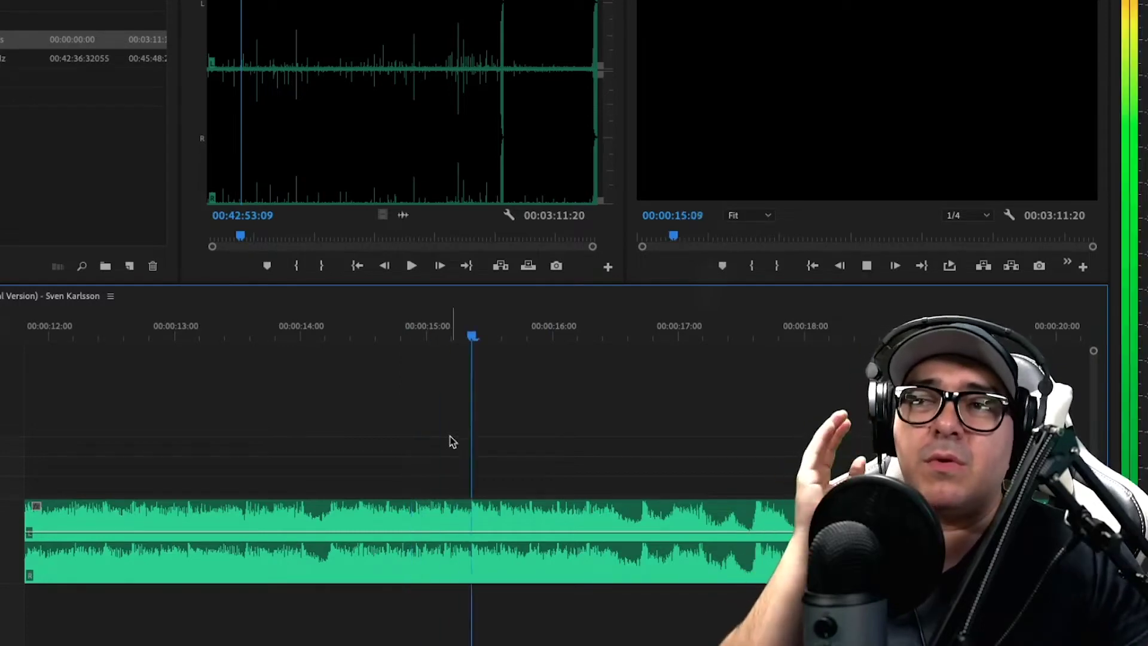
{"action": "key", "text": "space"}
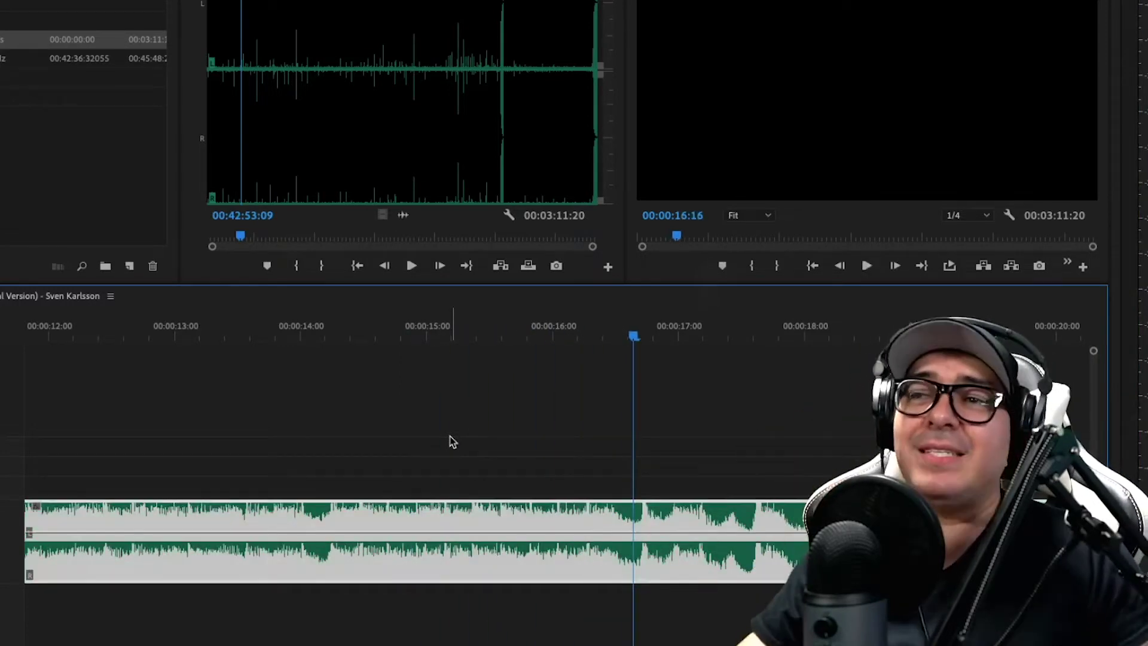
{"action": "key", "text": "space"}
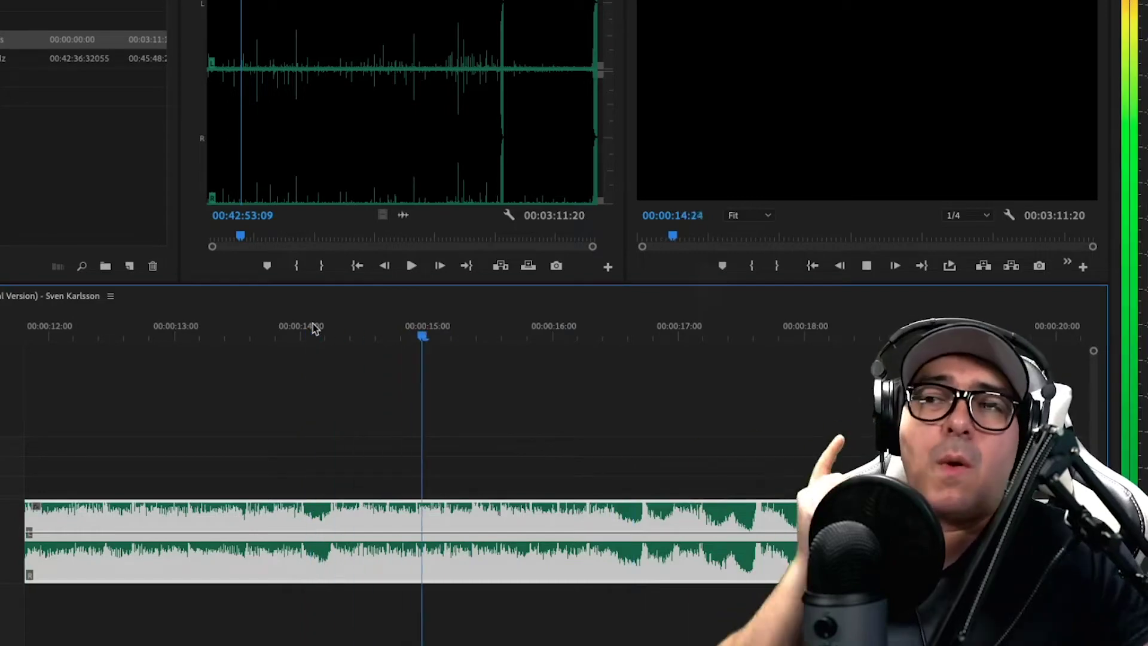
{"action": "key", "text": "space"}
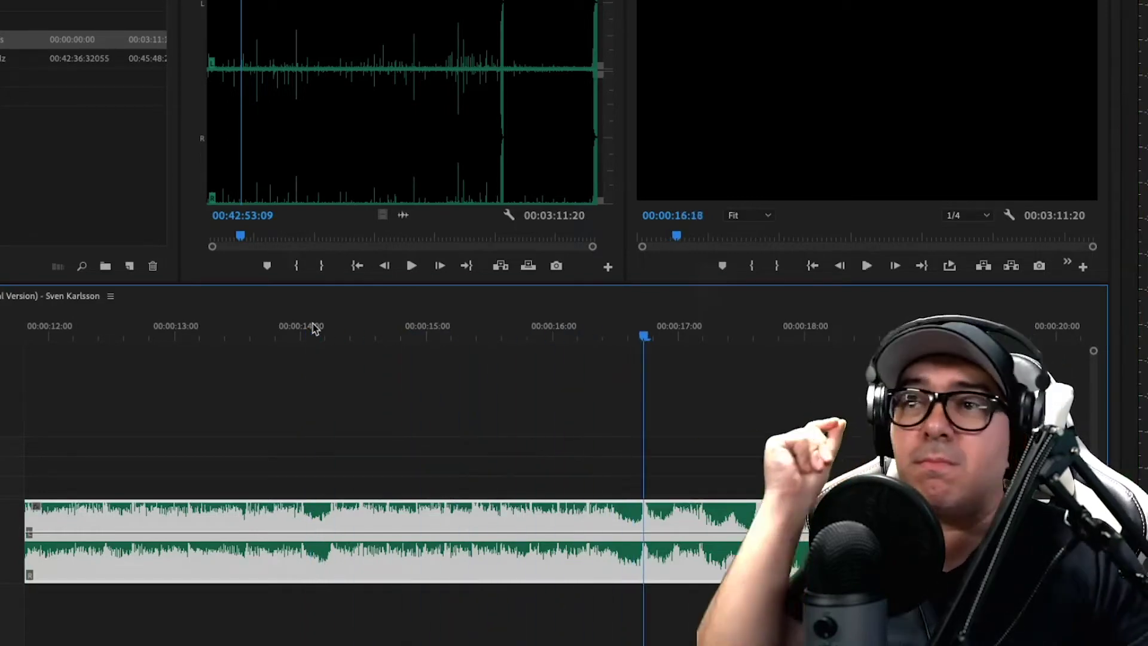
Park the playhead at 00:00:16:08, select the clip, and arm the Razor tool.
{"action": "left_click", "coordinate": [495, 337]}
{"action": "key", "text": "space"}
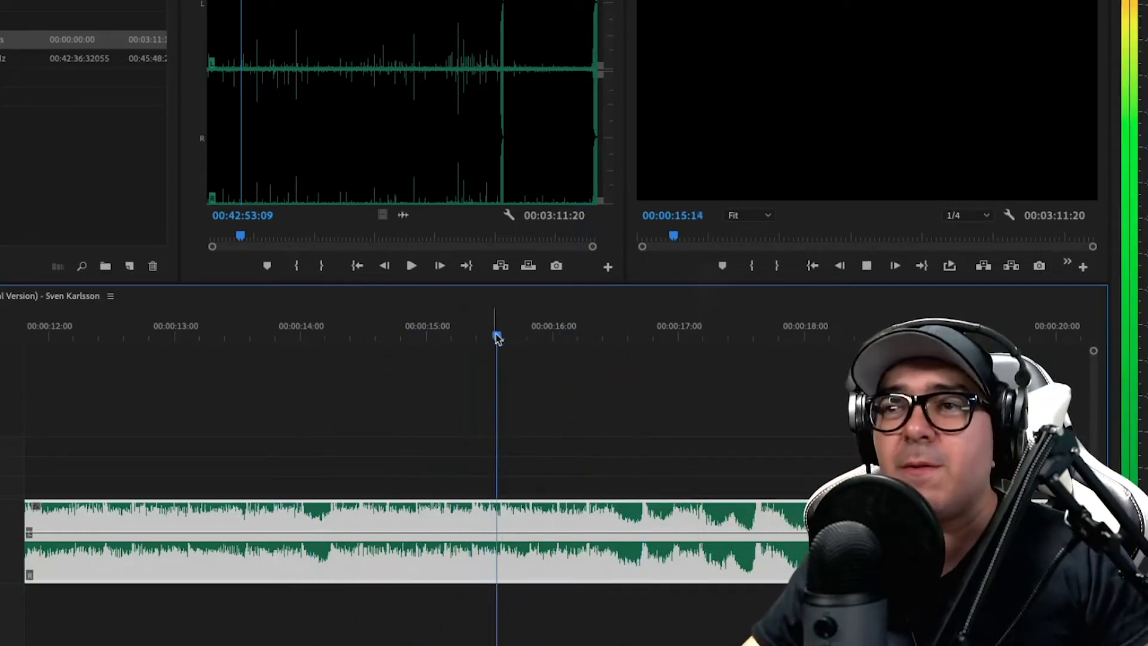
{"action": "key", "text": "space"}
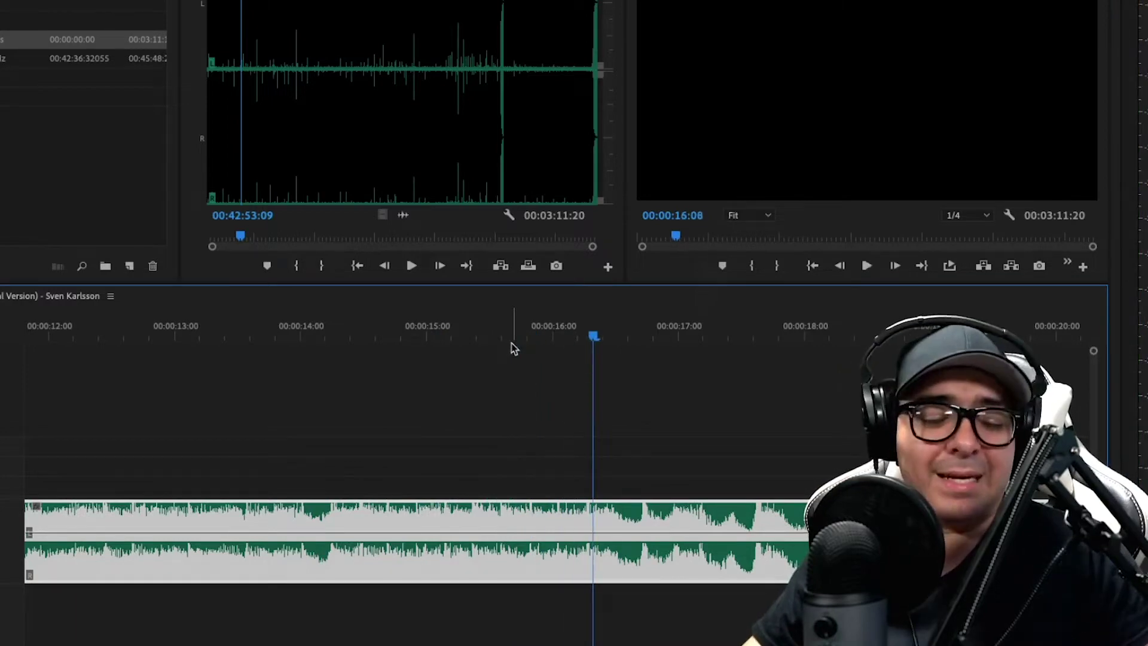
{"action": "key", "text": "Right"}
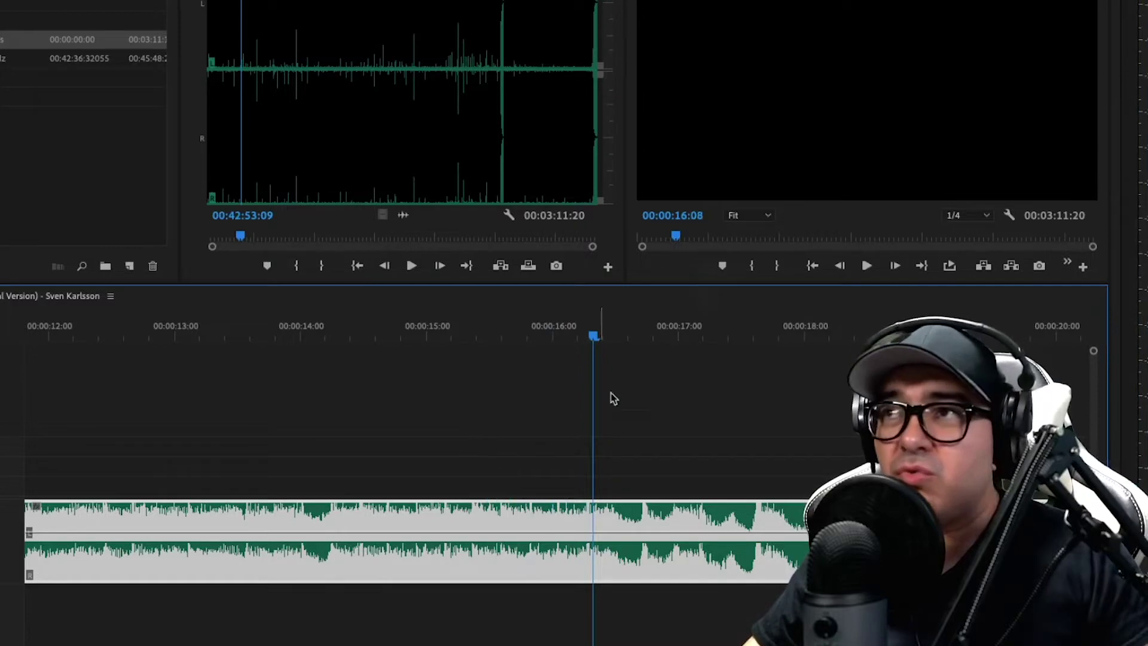
{"action": "key", "text": "ctrl+a"}
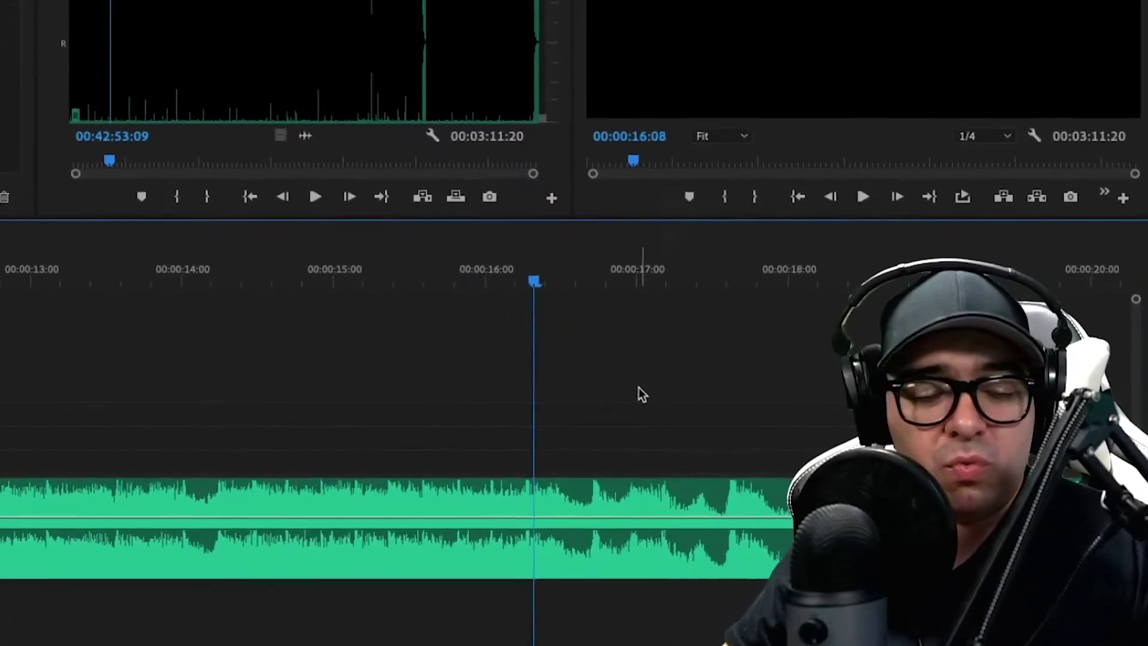
{"action": "key", "text": "c"}
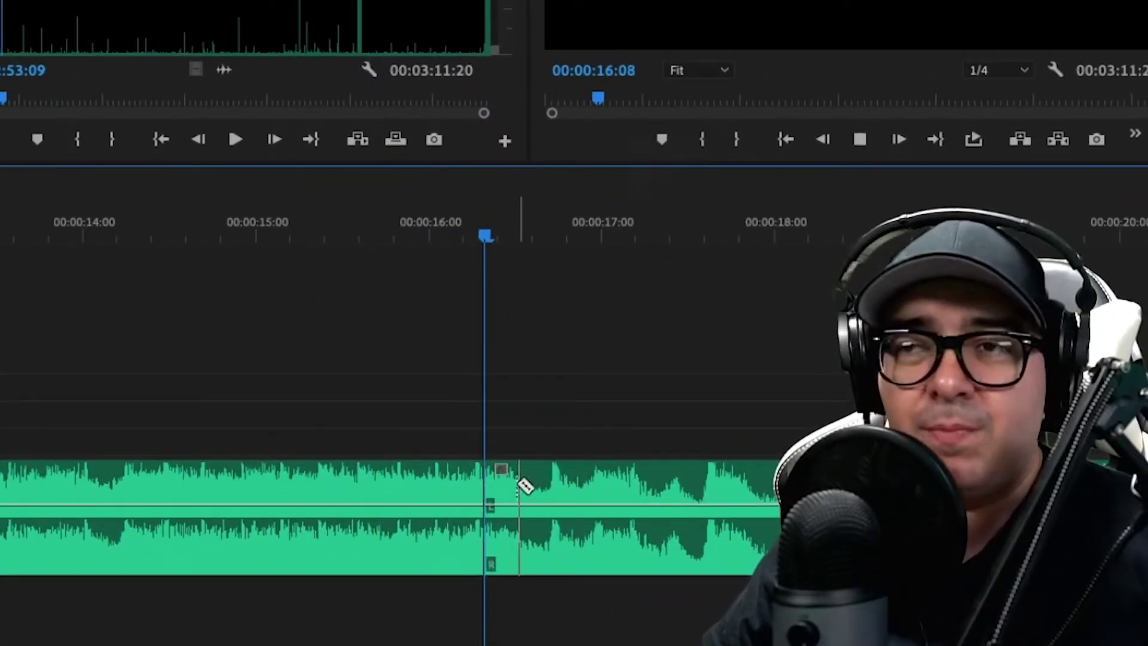
Razor the clip a second time at 00:00:16:17.
{"action": "key", "text": "space"}
{"action": "mouse_move", "coordinate": [529, 232]}
{"action": "left_mouse_down"}
{"action": "mouse_move", "coordinate": [496, 235]}
{"action": "mouse_move", "coordinate": [557, 234]}
{"action": "left_mouse_up"}
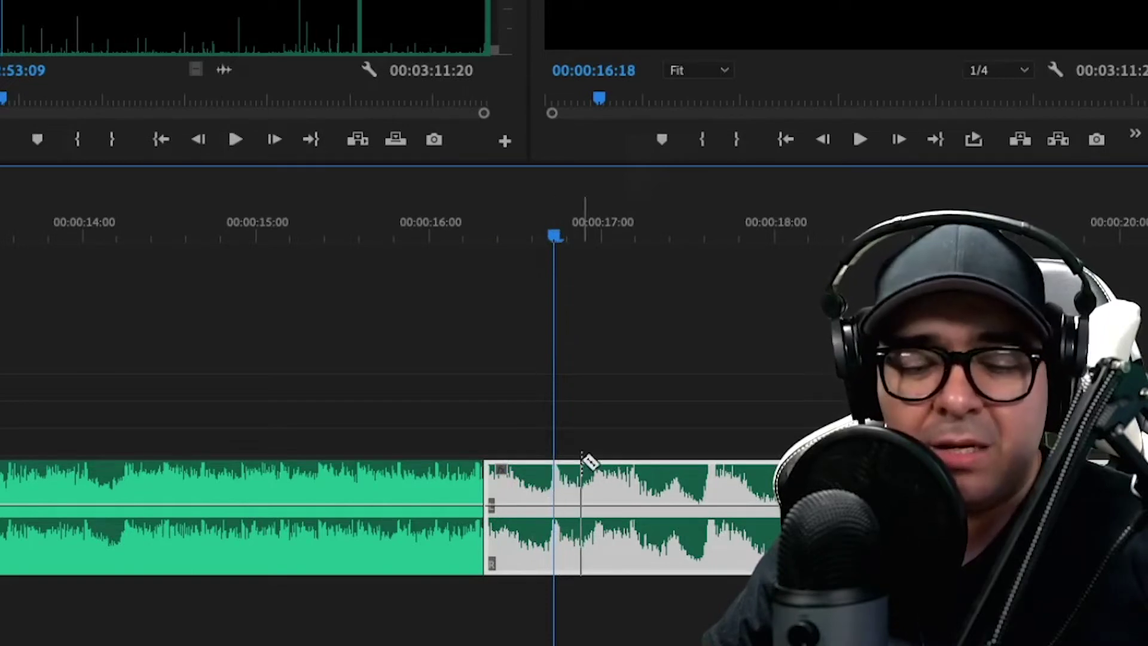
{"action": "key", "text": "Left"}
{"action": "key", "text": "Left"}
{"action": "key", "text": "Left"}
{"action": "key", "text": "Right"}
{"action": "key", "text": "Right"}
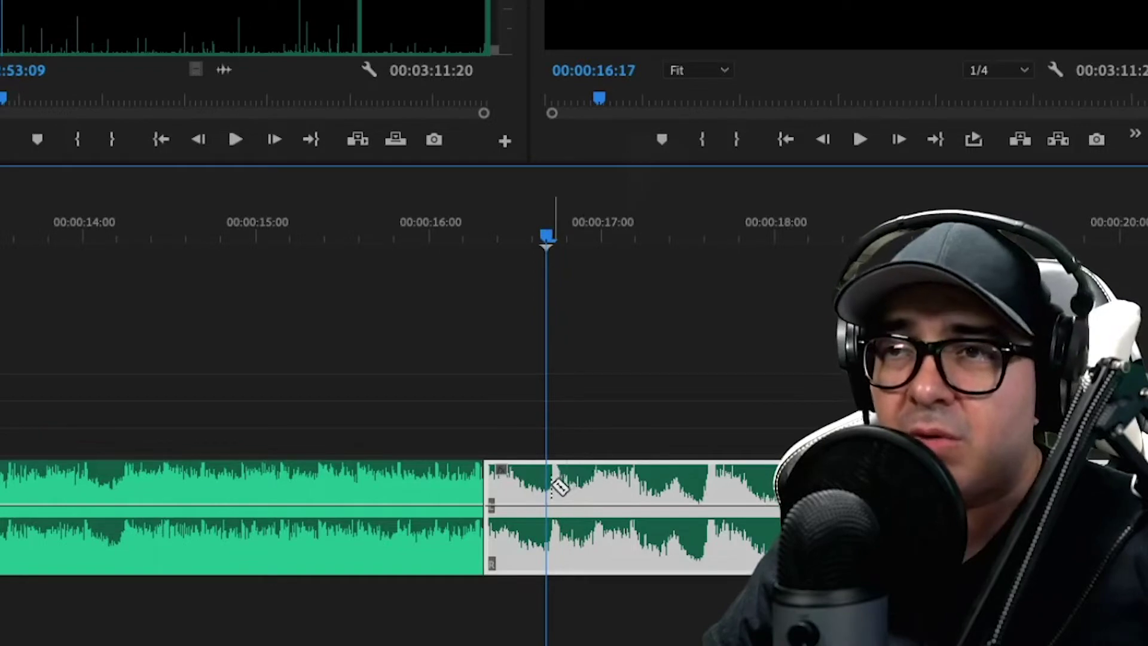
{"action": "left_click", "coordinate": [550, 486]}
Delete the section after 16:17 and play back the new ending.
{"action": "key", "text": "v"}
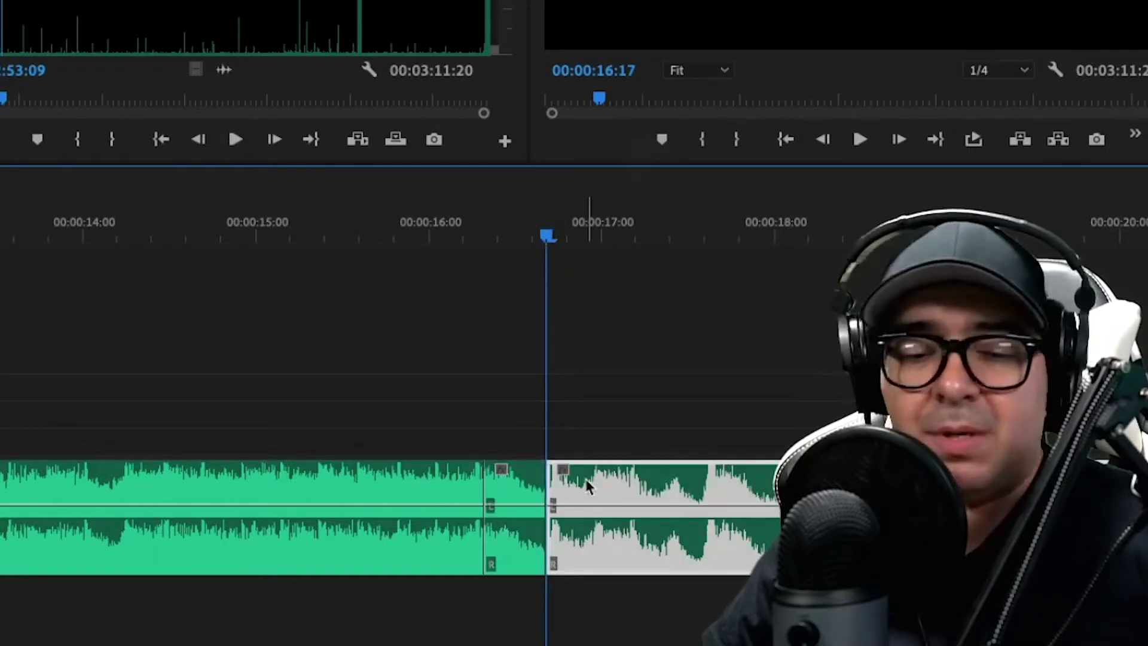
{"action": "key", "text": "Delete"}
{"action": "left_click", "coordinate": [435, 331]}
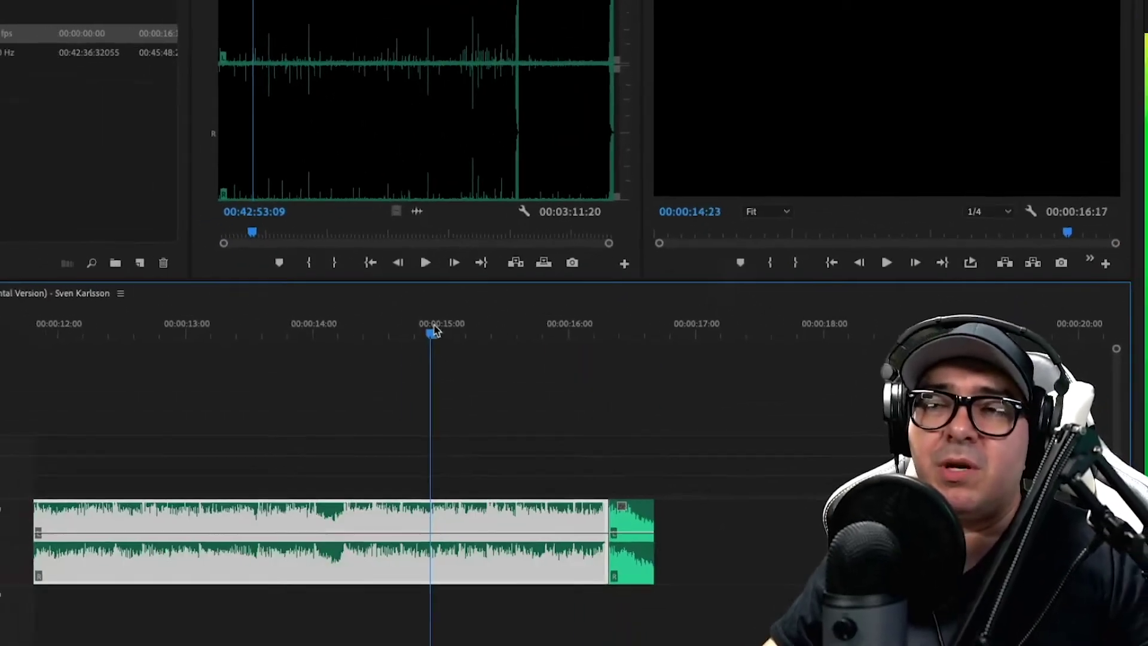
{"action": "left_click", "coordinate": [662, 420]}
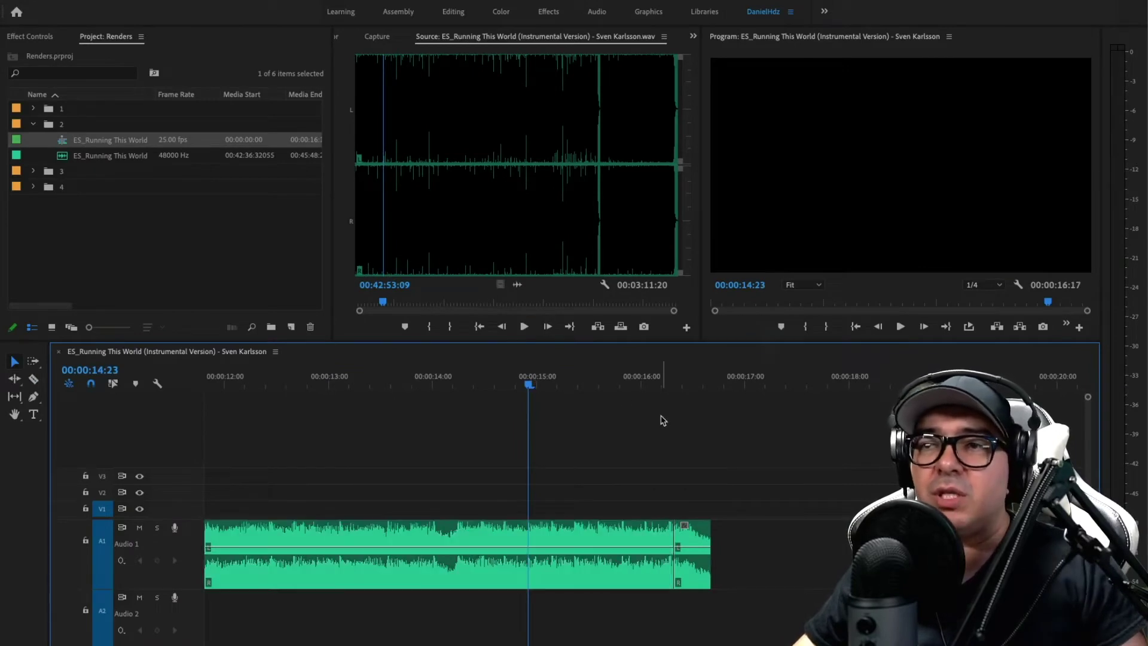
{"action": "key", "text": "space"}
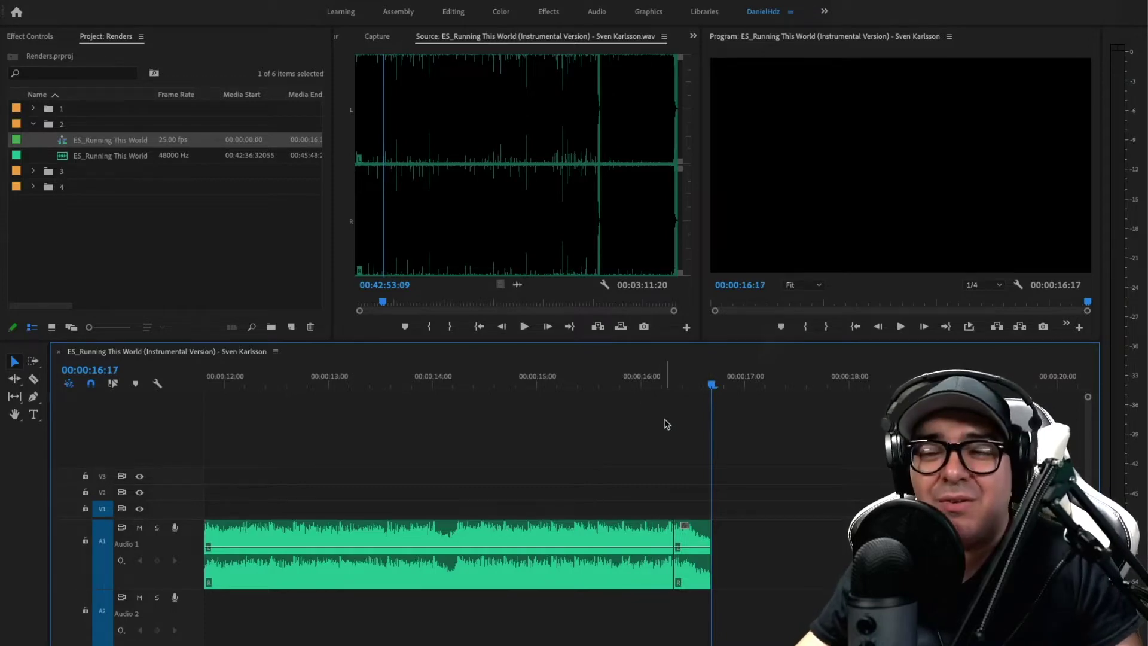
{"action": "right_click", "coordinate": [687, 541]}
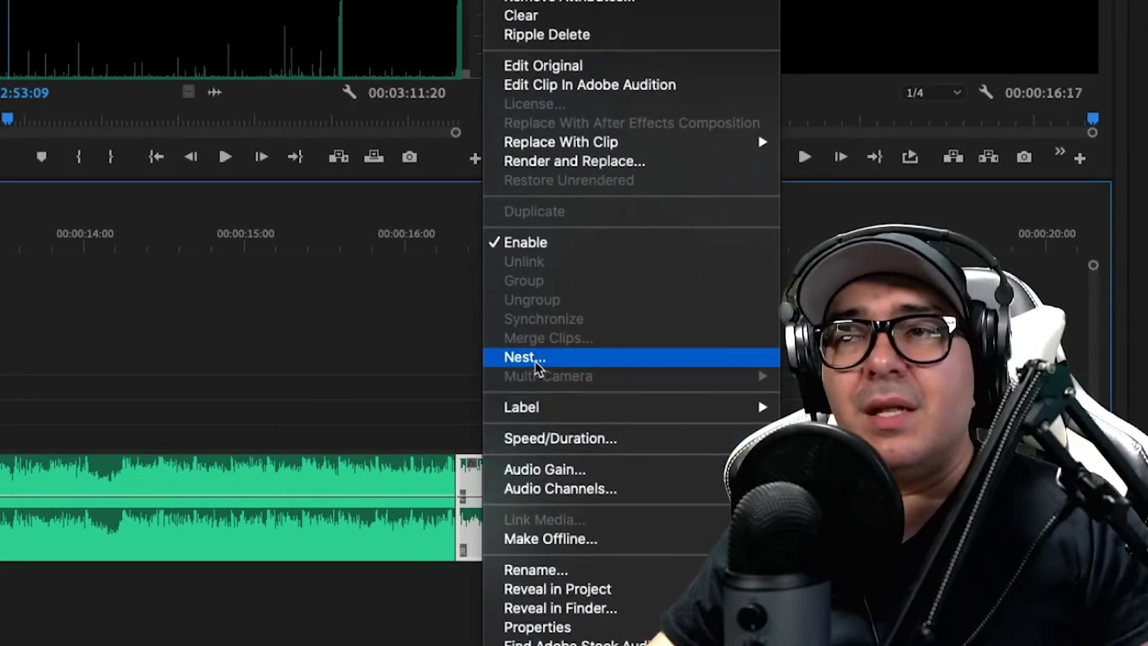
Nest the short tail piece as Nested Sequence 02 and open it in the timeline.
{"action": "left_click", "coordinate": [537, 360]}
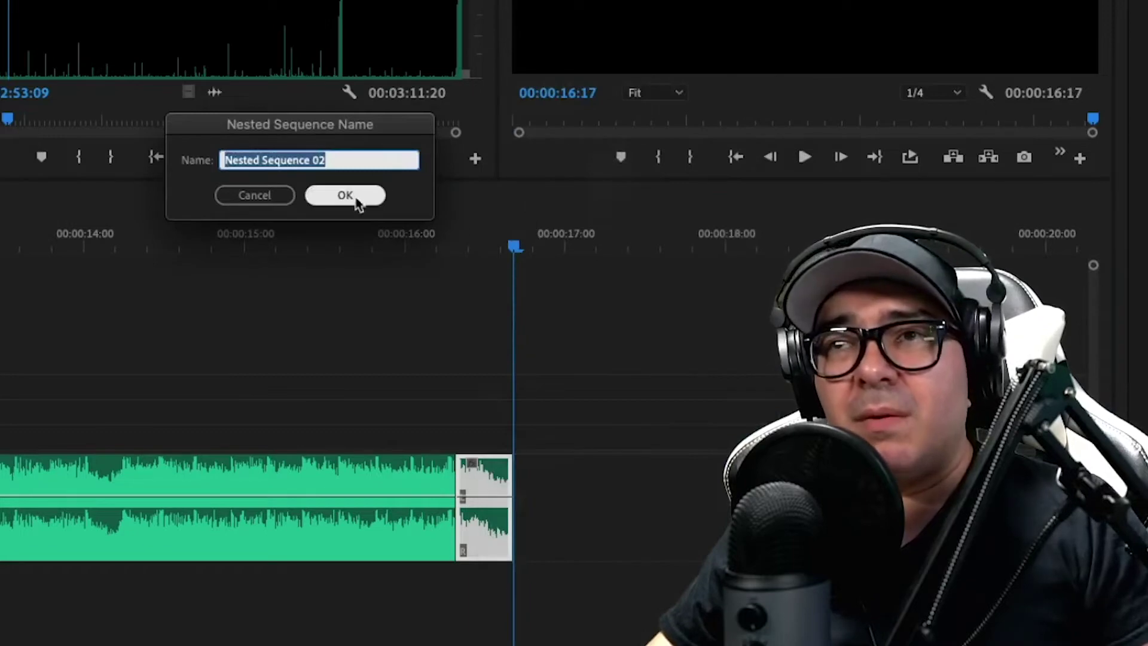
{"action": "left_click", "coordinate": [357, 202]}
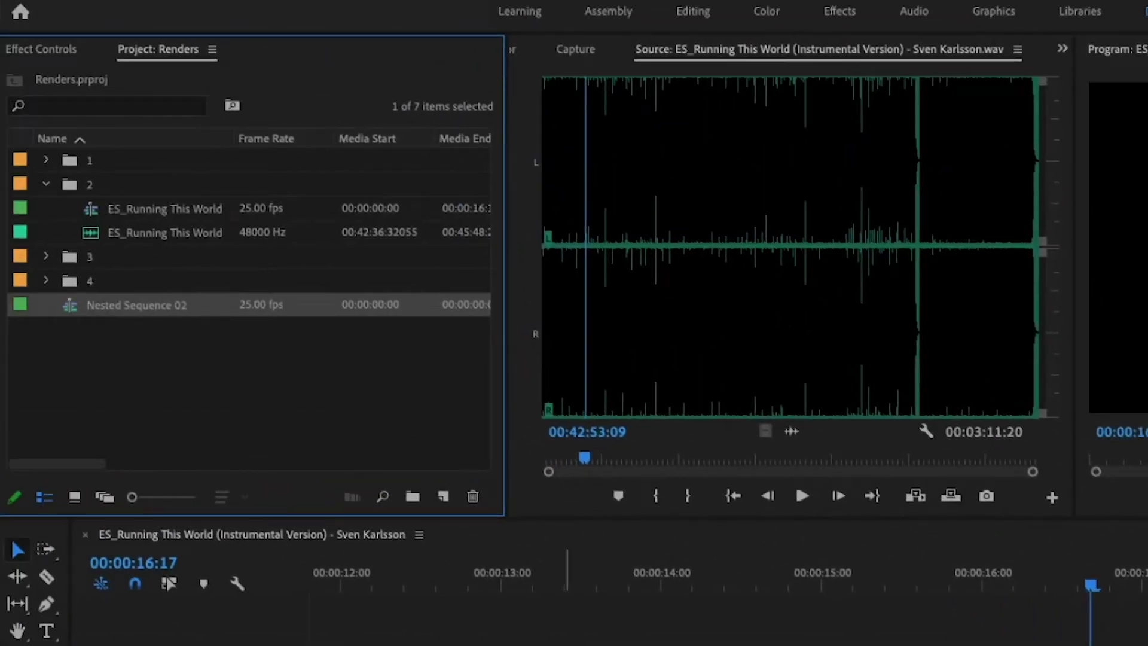
{"action": "double_click", "coordinate": [69, 307]}
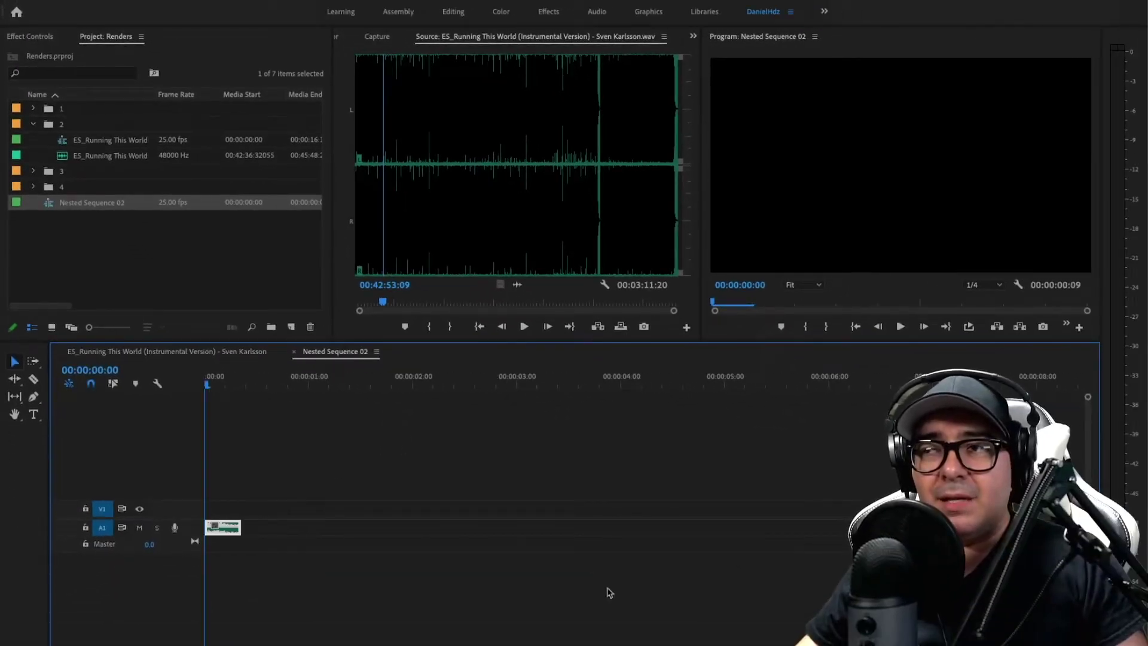
Alt-drag a copy of the clip onto a new A2 track, both starting at 00:00.
{"action": "key", "text": "alt+equal"}
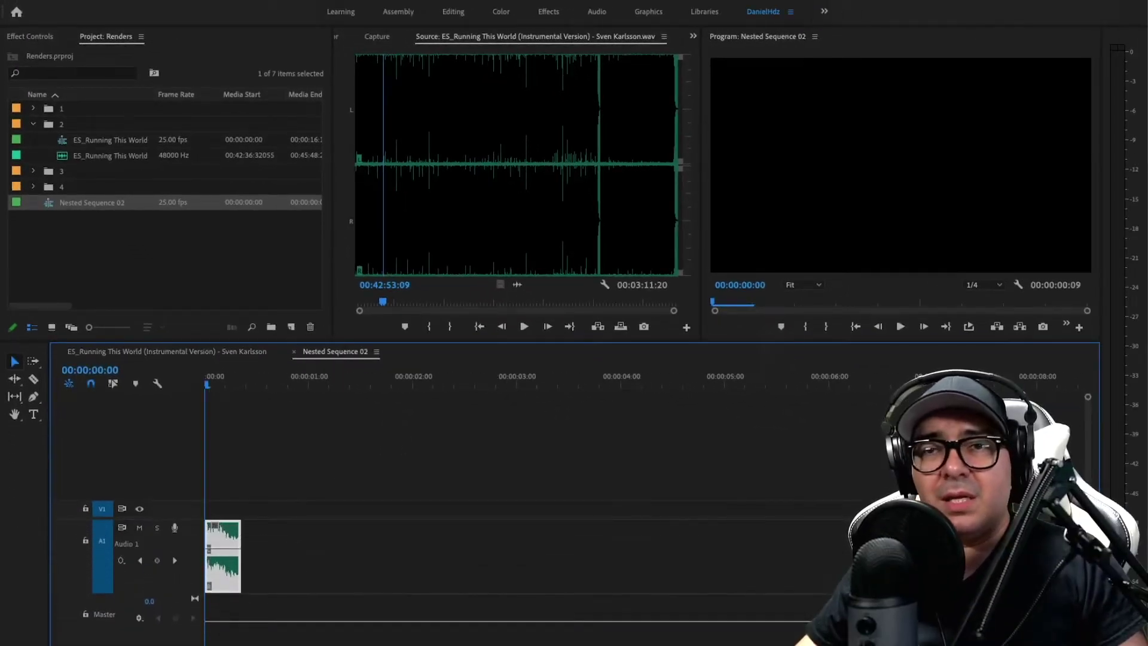
{"action": "key", "text": "equal"}
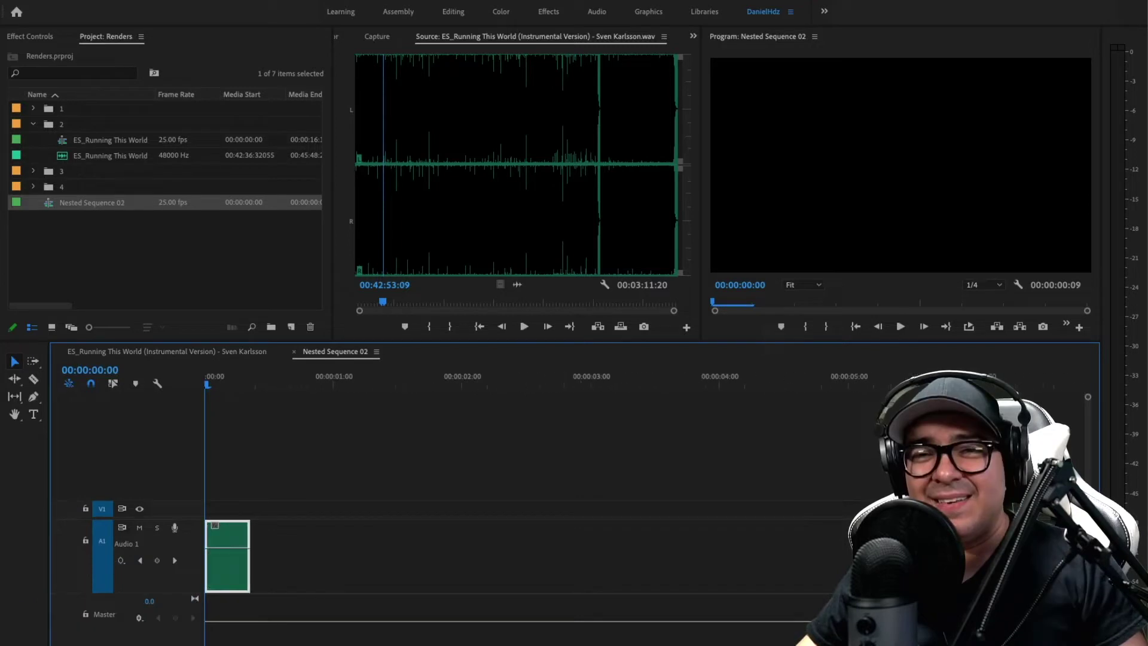
{"action": "key", "text": "equal"}
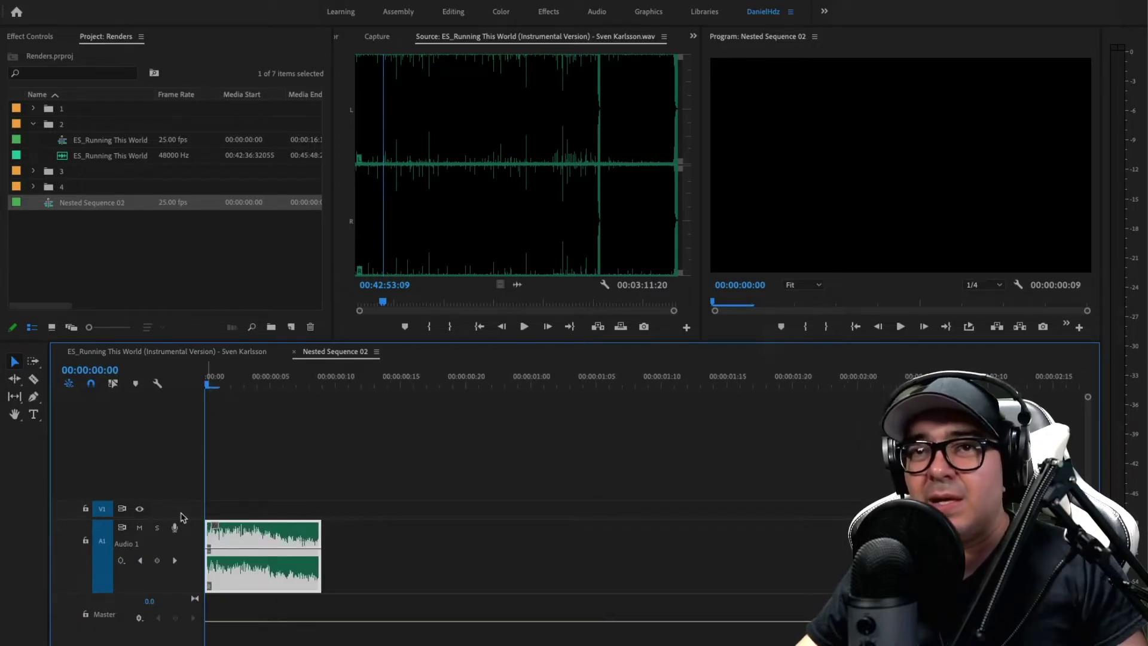
{"action": "scroll", "coordinate": [759, 501], "scroll_direction": "down", "scroll_amount": 2}
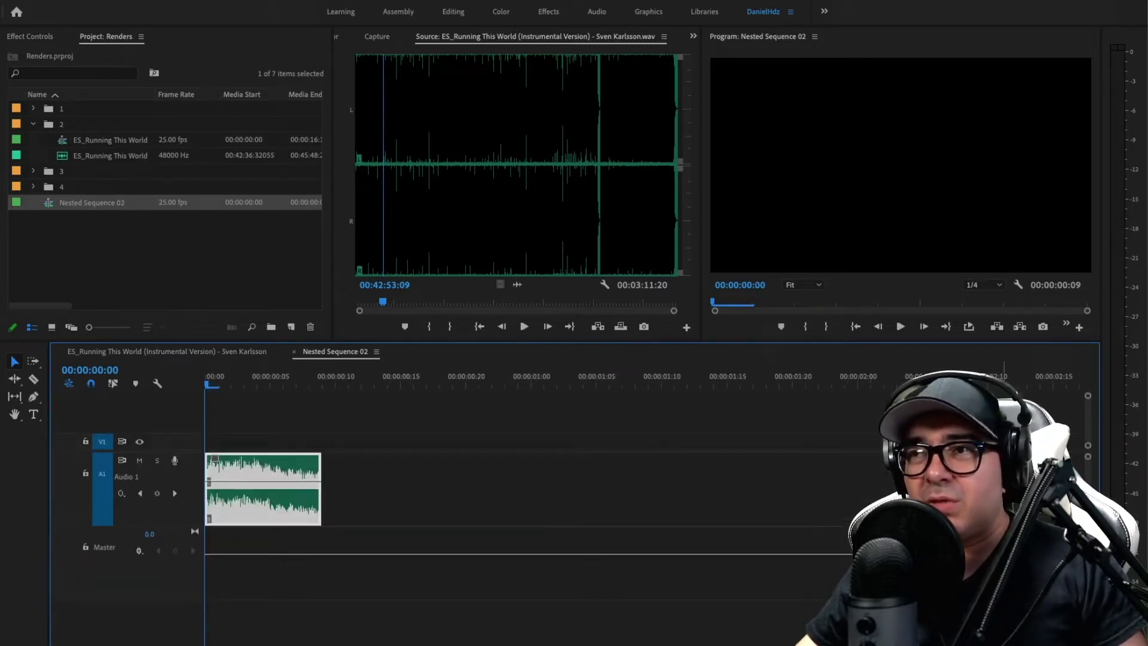
{"action": "key", "text": "alt+minus"}
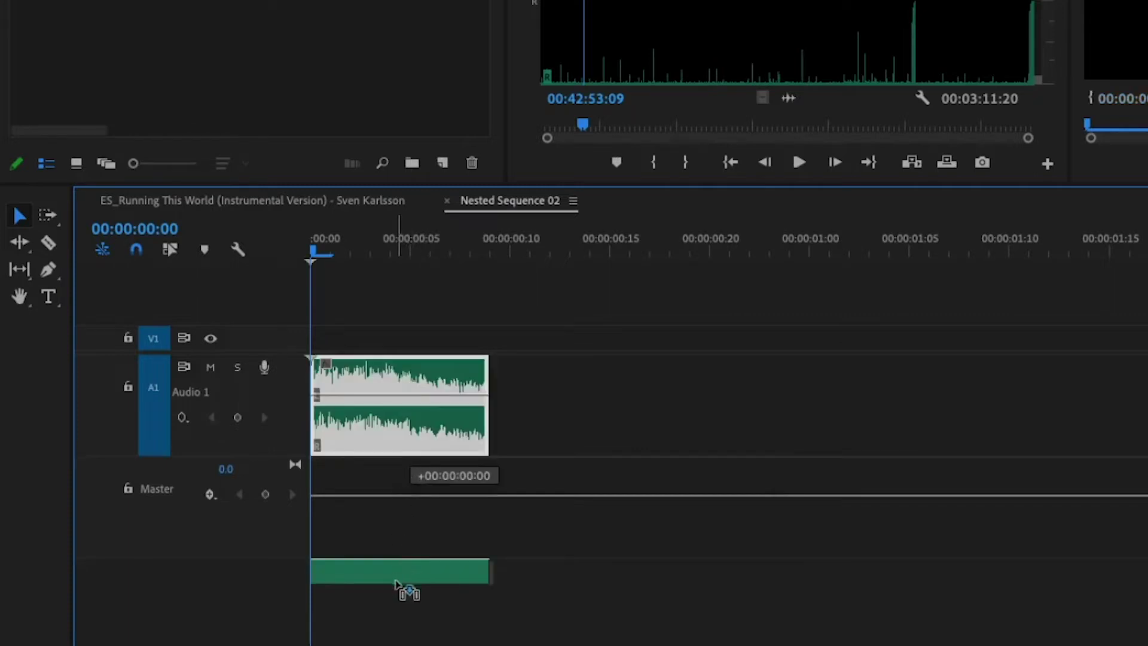
{"action": "left_click_drag", "start_coordinate": [399, 553], "coordinate": [400, 584]}
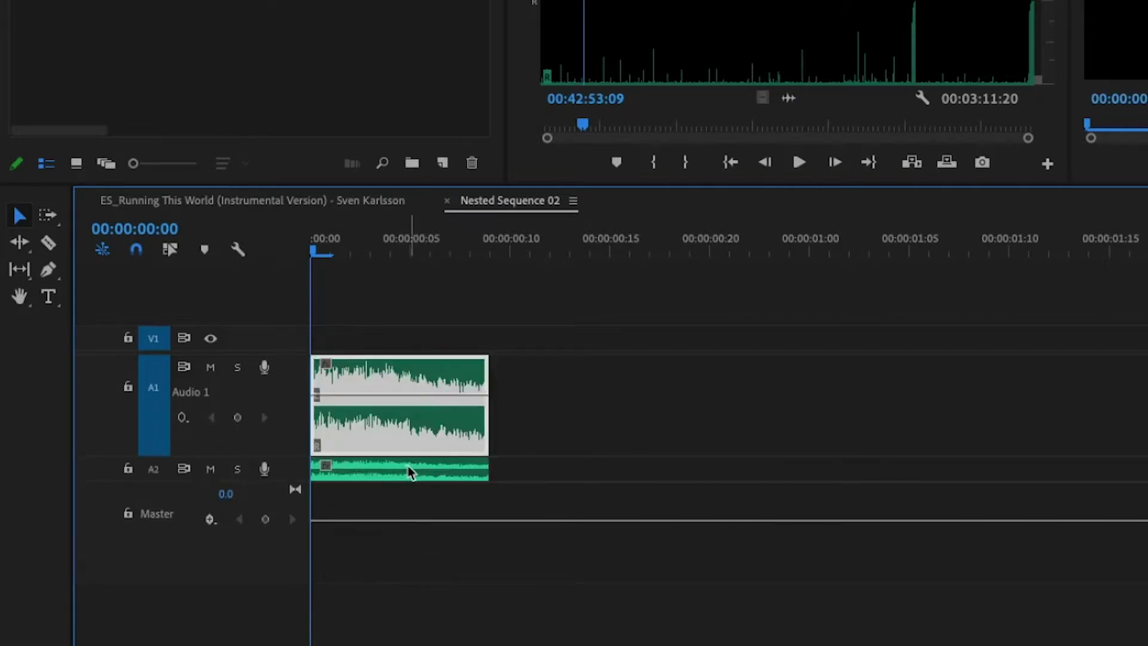
Undo the test move and delete the extra clip copy placed further along.
{"action": "left_click", "coordinate": [390, 475]}
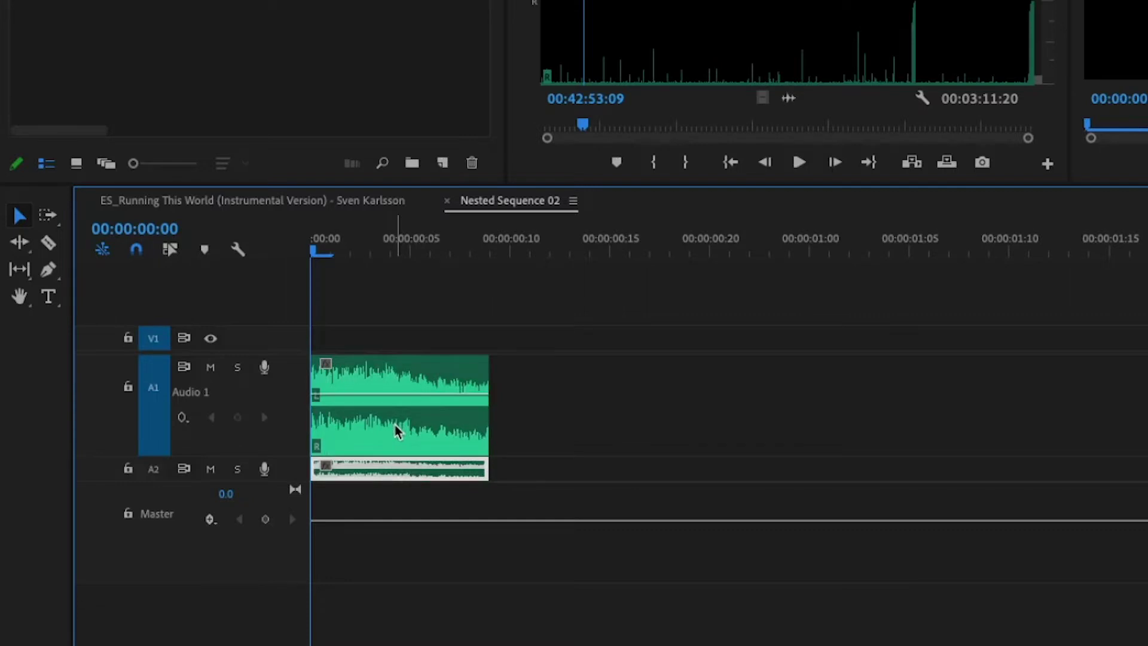
{"action": "left_click_drag", "start_coordinate": [397, 431], "coordinate": [736, 426]}
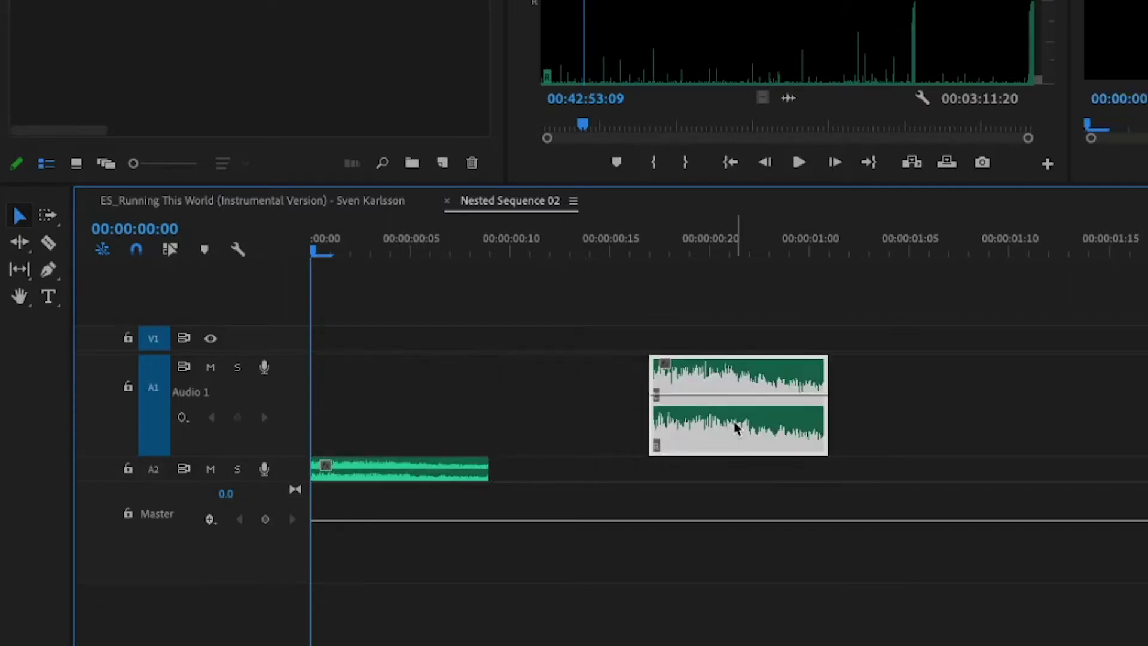
{"action": "key", "text": "ctrl+z"}
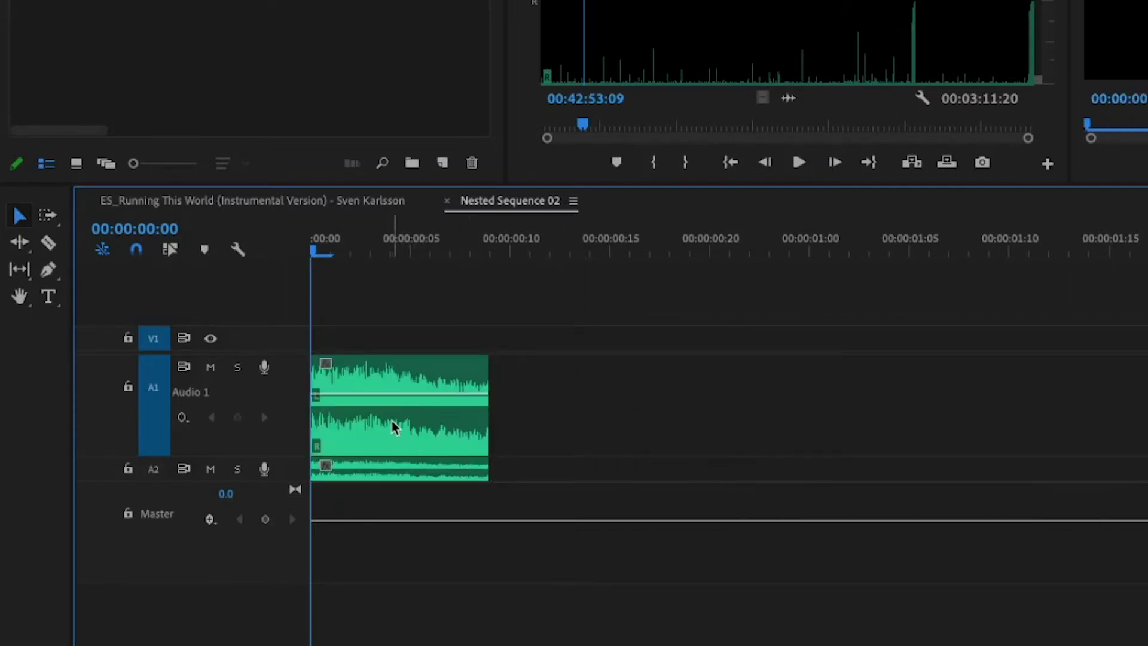
{"action": "left_click_drag", "start_coordinate": [392, 433], "coordinate": [756, 420]}
{"action": "left_click", "coordinate": [754, 419]}
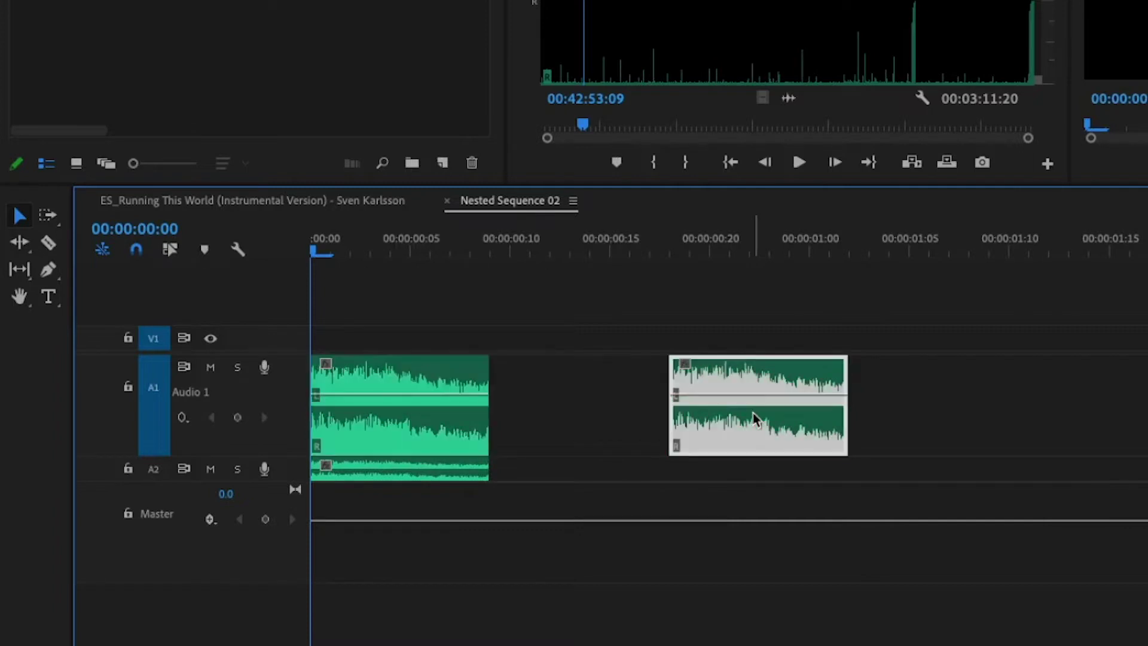
{"action": "key", "text": "Delete"}
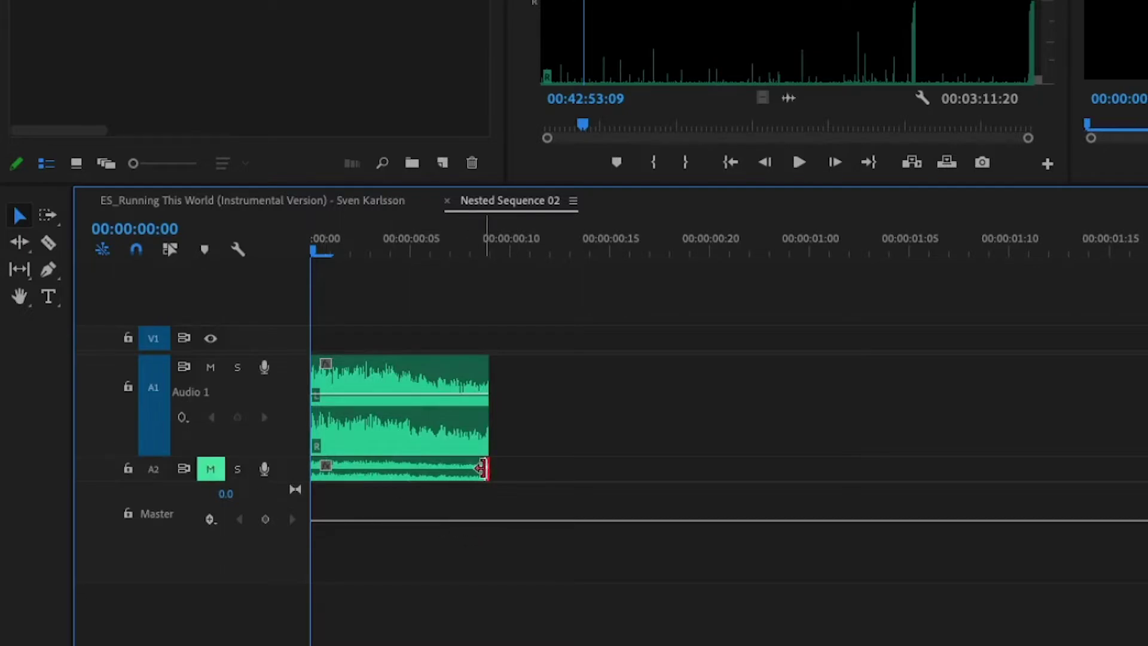
Extend the A2 clip's end until Nested Sequence 02 lasts 00:00:05:22.
{"action": "left_click_drag", "start_coordinate": [481, 468], "coordinate": [808, 523]}
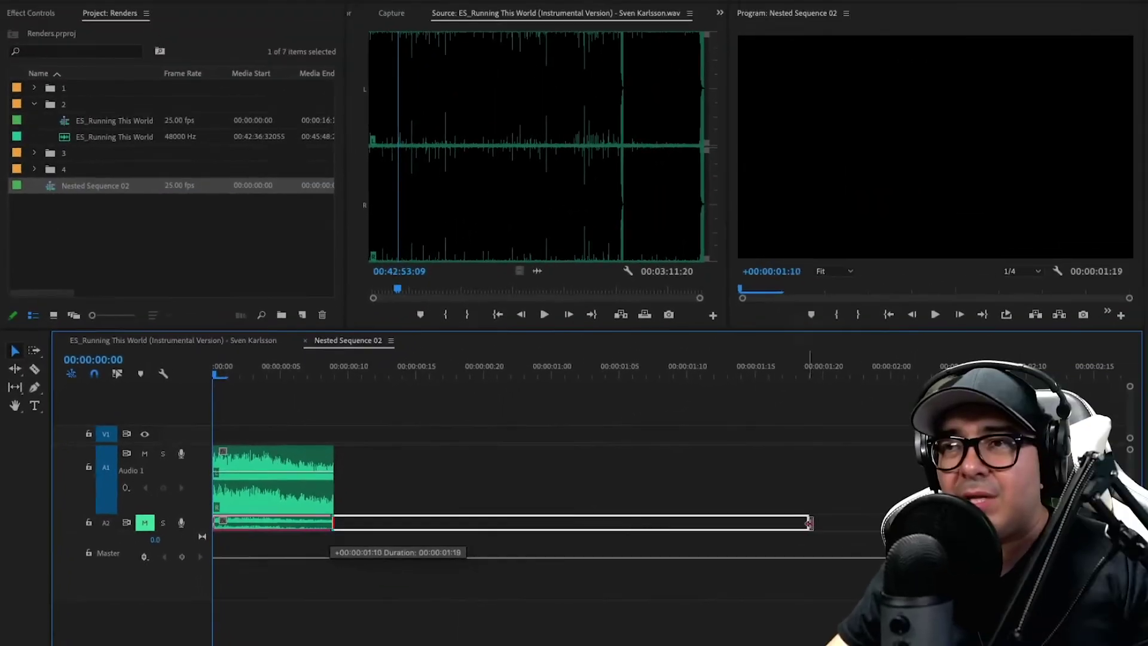
{"action": "left_click_drag", "start_coordinate": [809, 523], "coordinate": [1085, 523]}
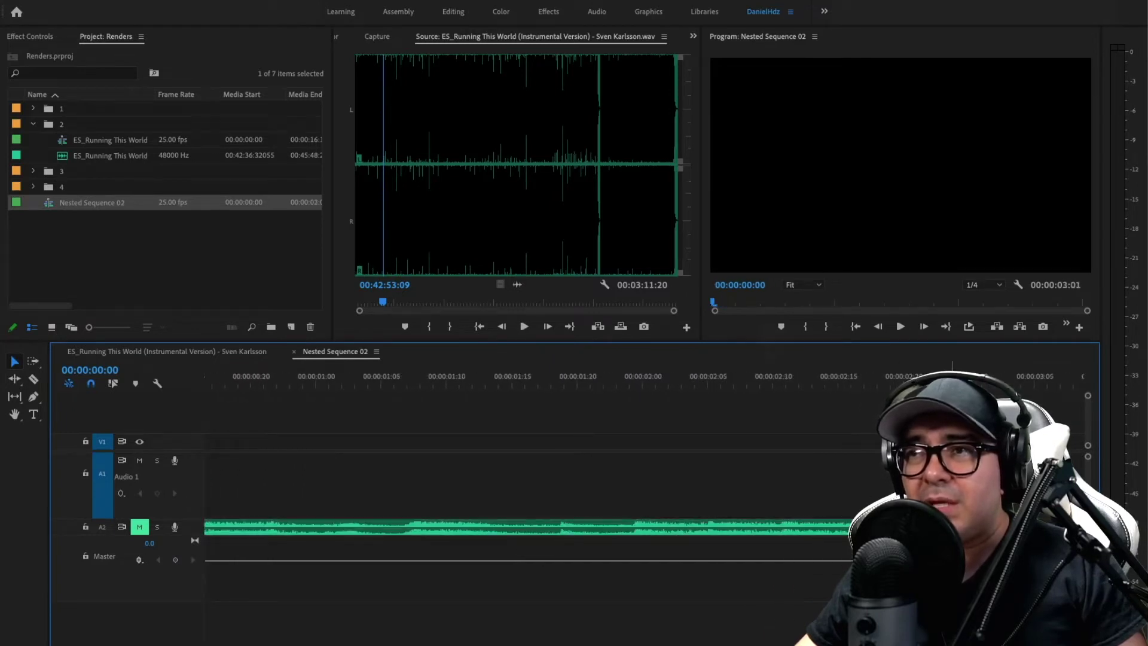
{"action": "left_click_drag", "start_coordinate": [1084, 523], "coordinate": [1089, 523]}
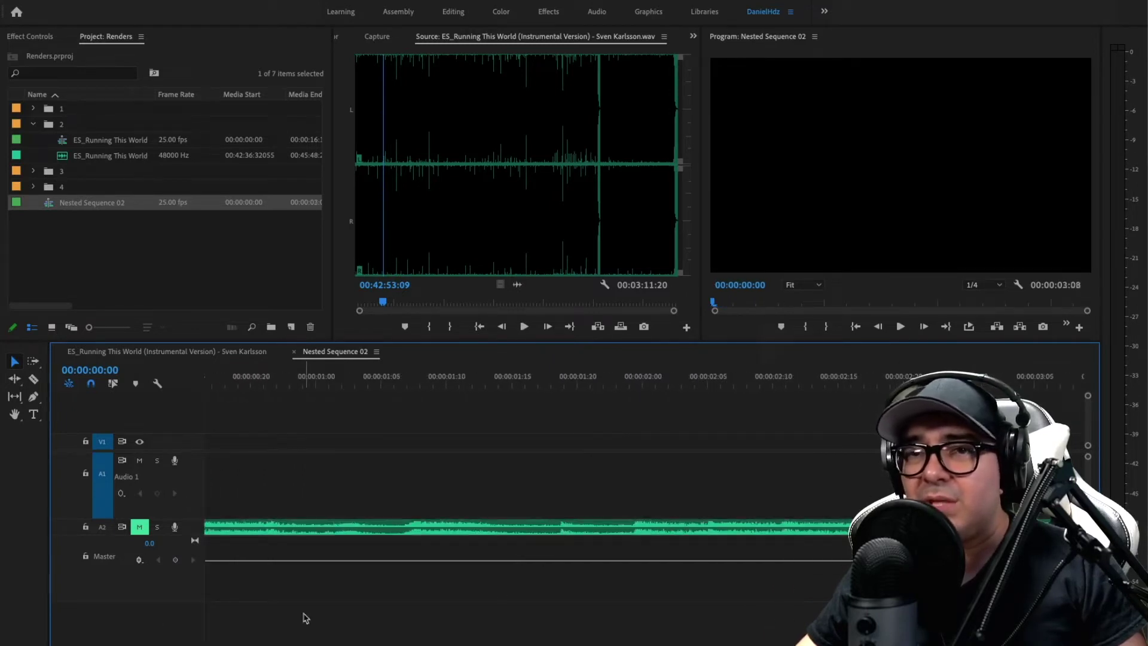
{"action": "key", "text": "minus"}
{"action": "key", "text": "minus"}
{"action": "left_click_drag", "start_coordinate": [455, 526], "coordinate": [656, 525]}
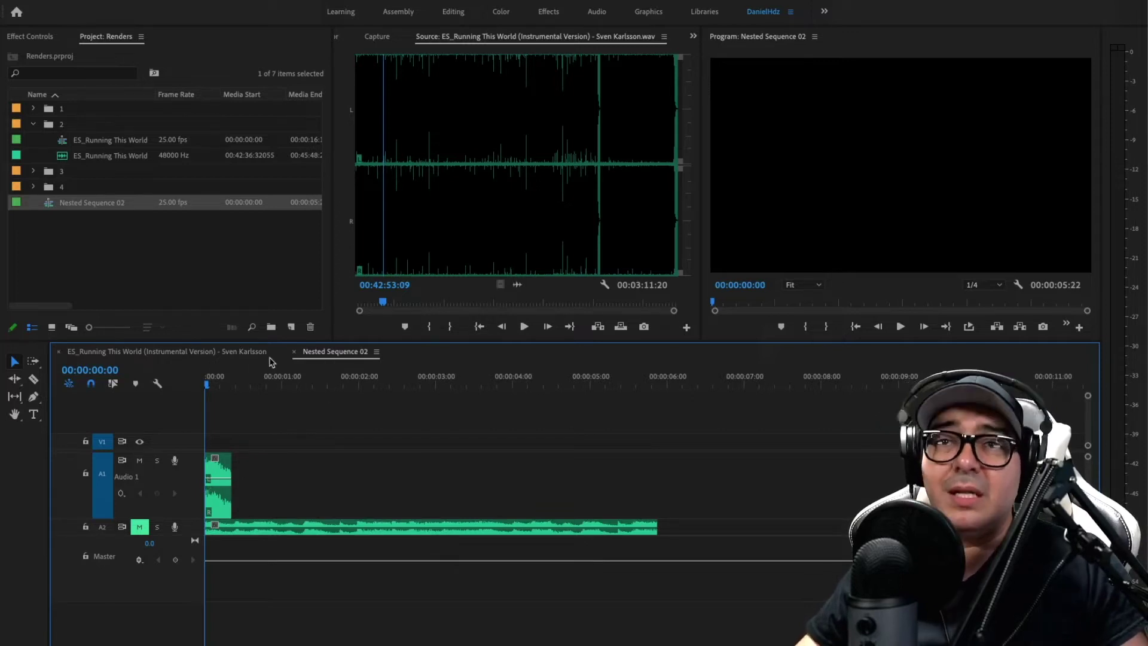
{"action": "left_click", "coordinate": [251, 351]}
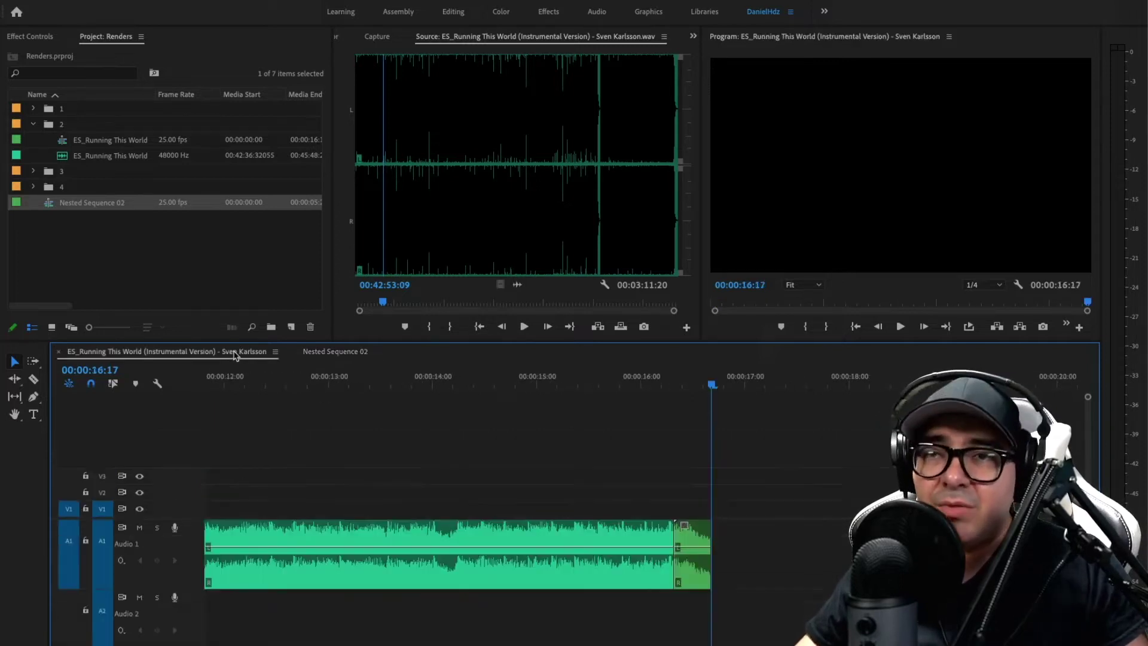
Lengthen the nested tail clip so the sequence ends at 00:00:19:11, then preview from 16:00.
{"action": "left_click", "coordinate": [658, 382]}
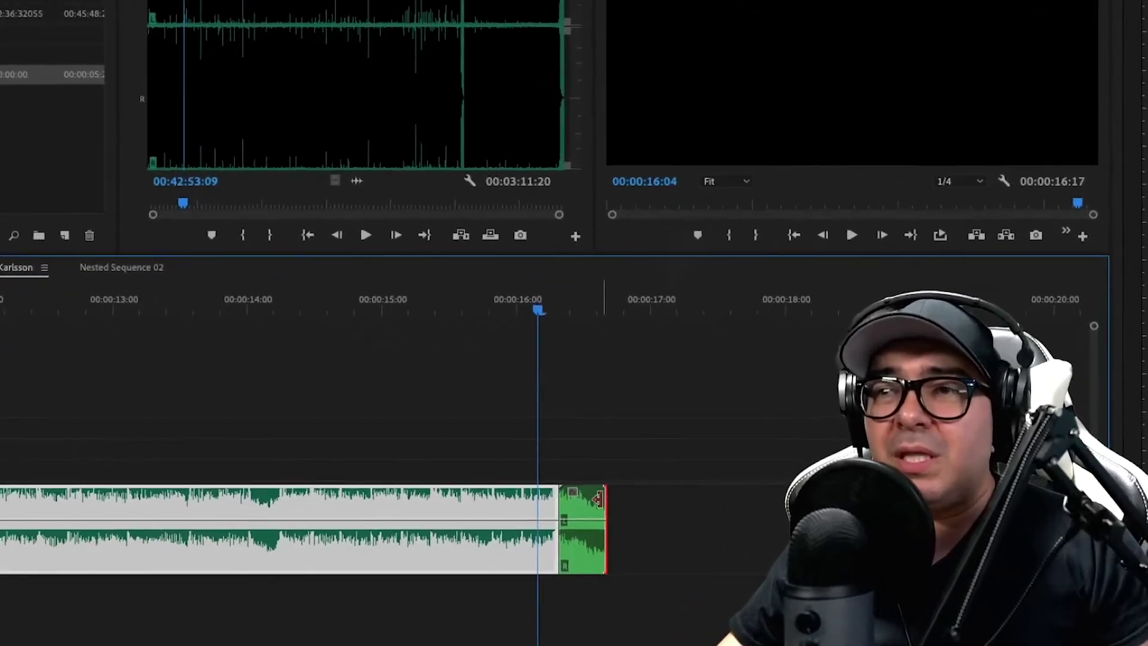
{"action": "left_click_drag", "start_coordinate": [599, 499], "coordinate": [869, 500]}
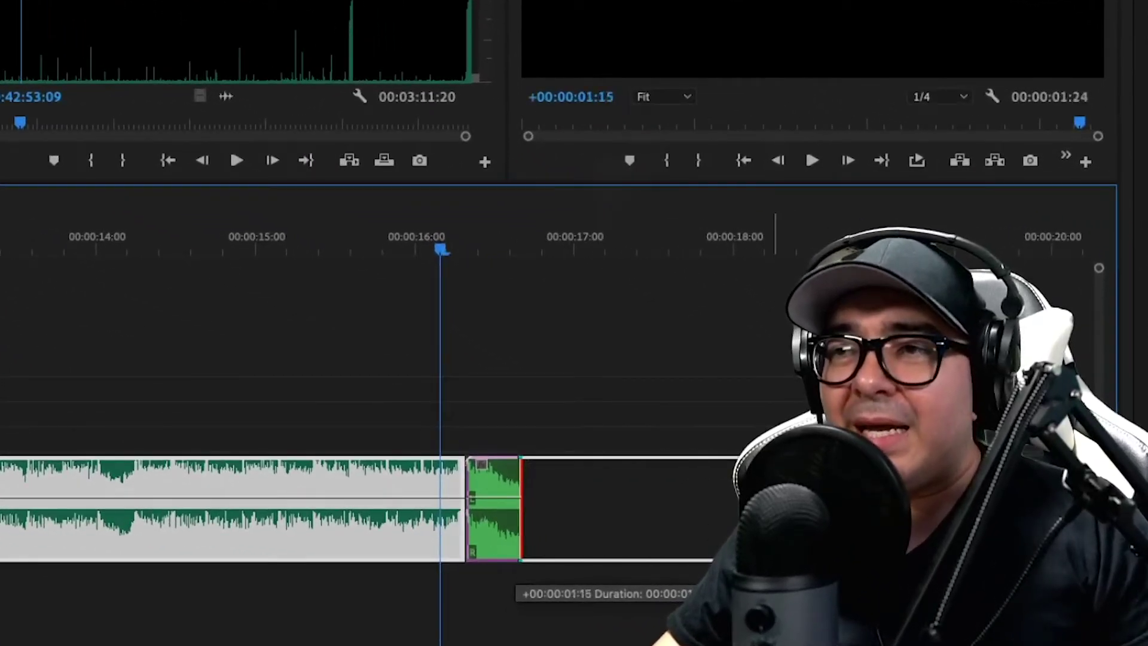
{"action": "left_click_drag", "start_coordinate": [869, 499], "coordinate": [980, 499]}
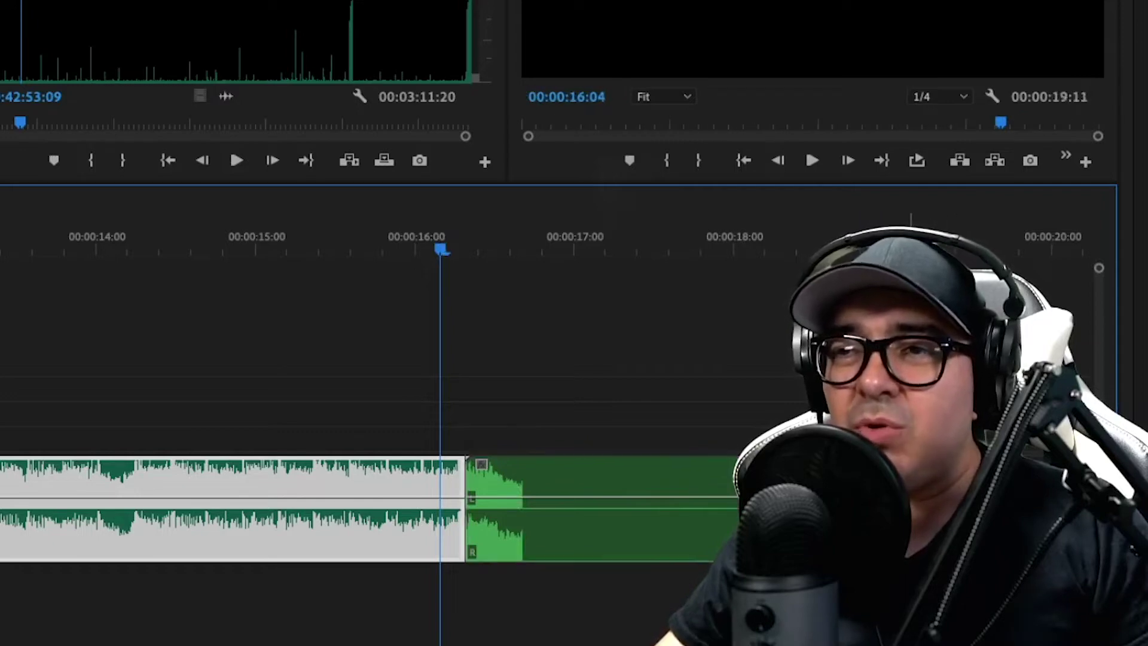
{"action": "left_click", "coordinate": [415, 248]}
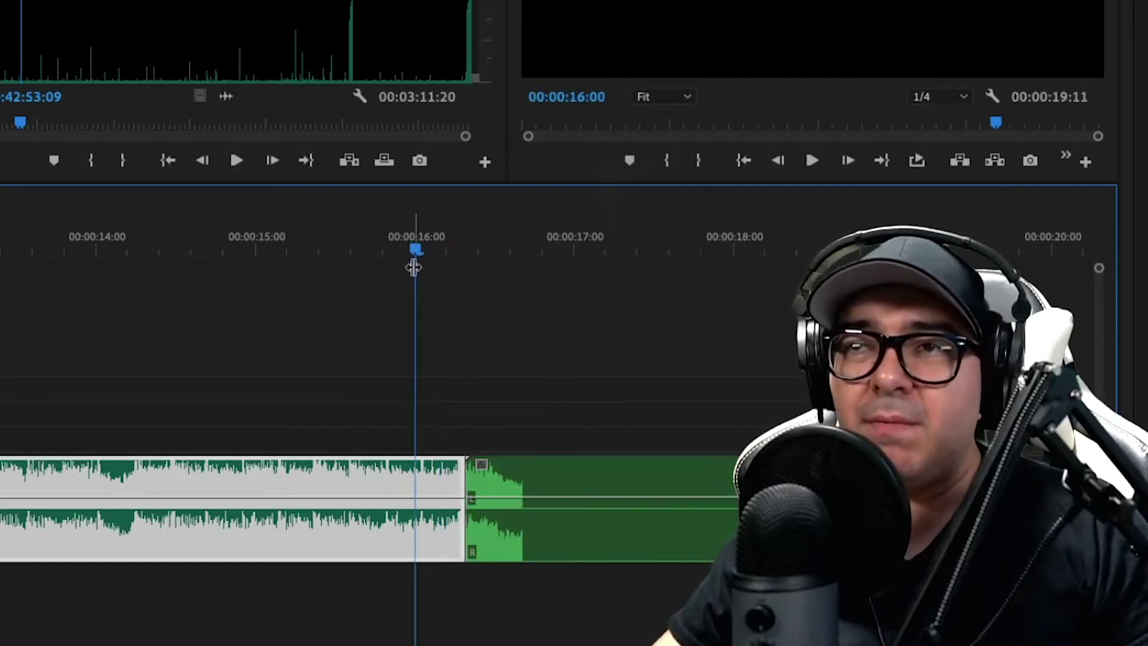
{"action": "key", "text": "space"}
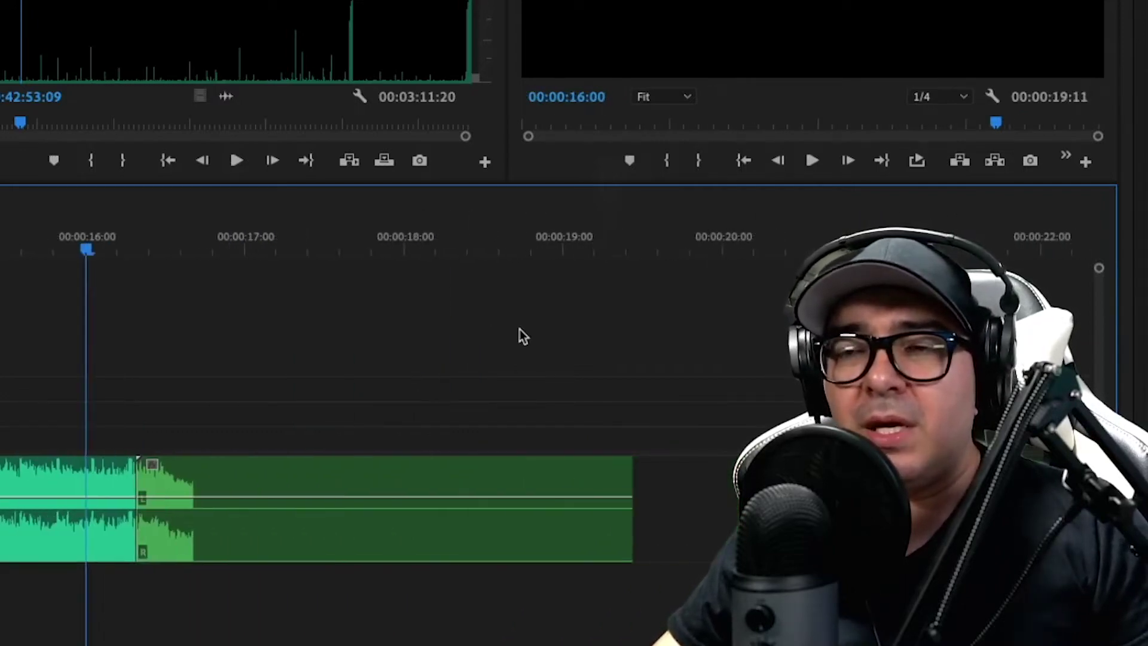
{"action": "key", "text": "space"}
{"action": "left_click", "coordinate": [60, 247]}
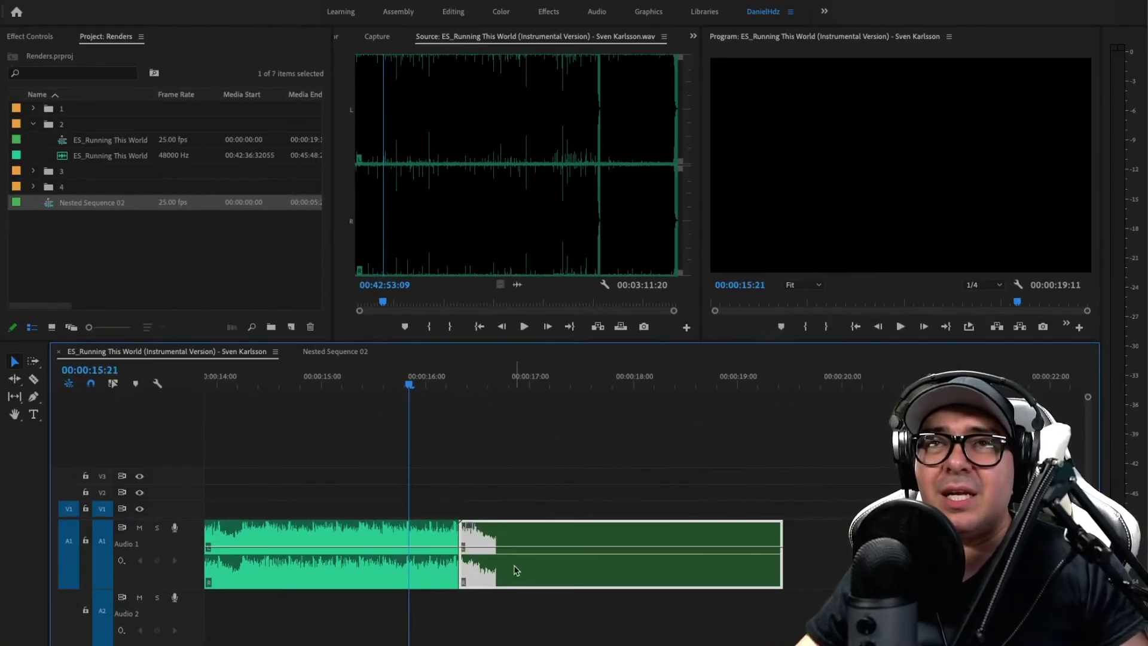
Apply Studio Reverb from Audio Effects > Reverb to the nested clip and open its Custom Setup editor.
{"action": "left_click", "coordinate": [389, 35]}
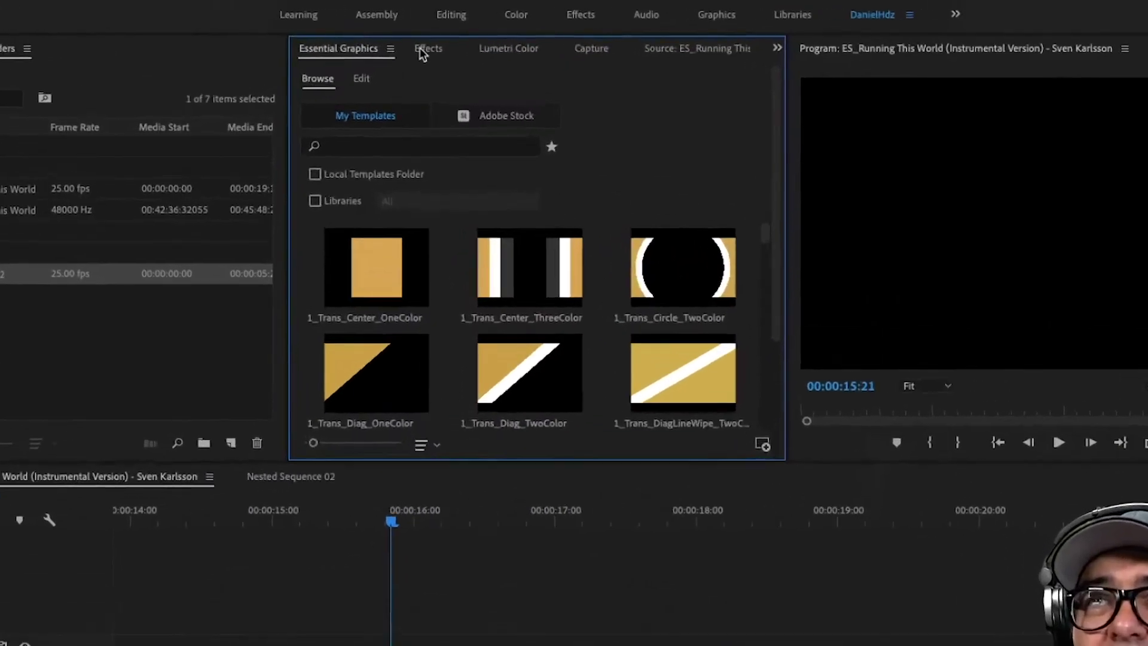
{"action": "left_click", "coordinate": [430, 37]}
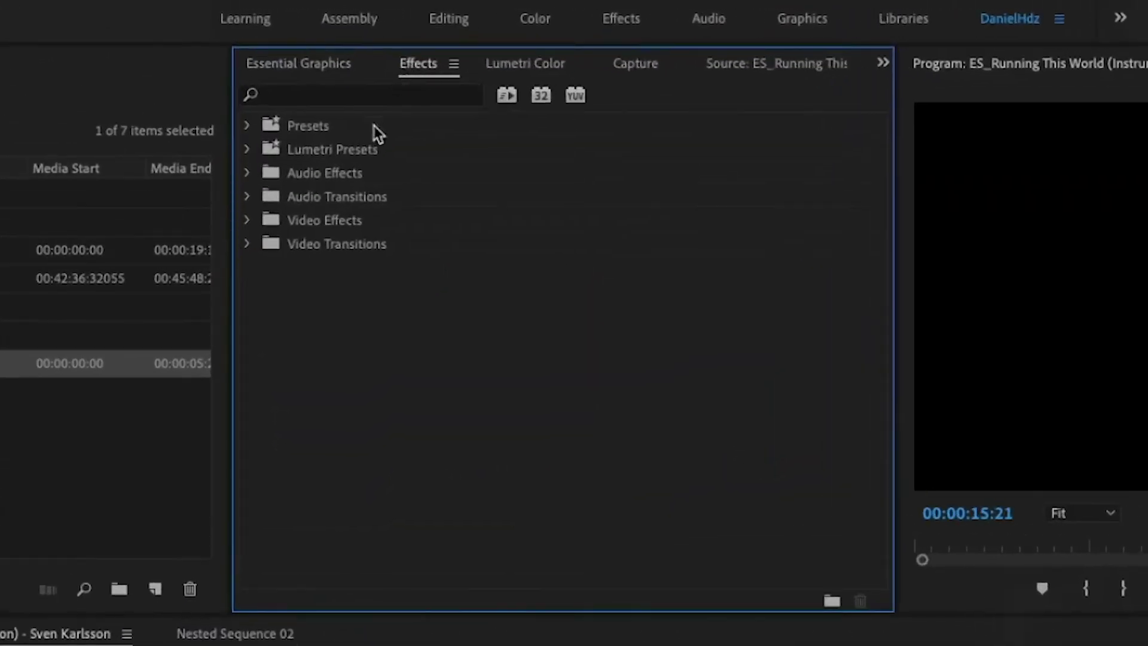
{"action": "left_click", "coordinate": [246, 172]}
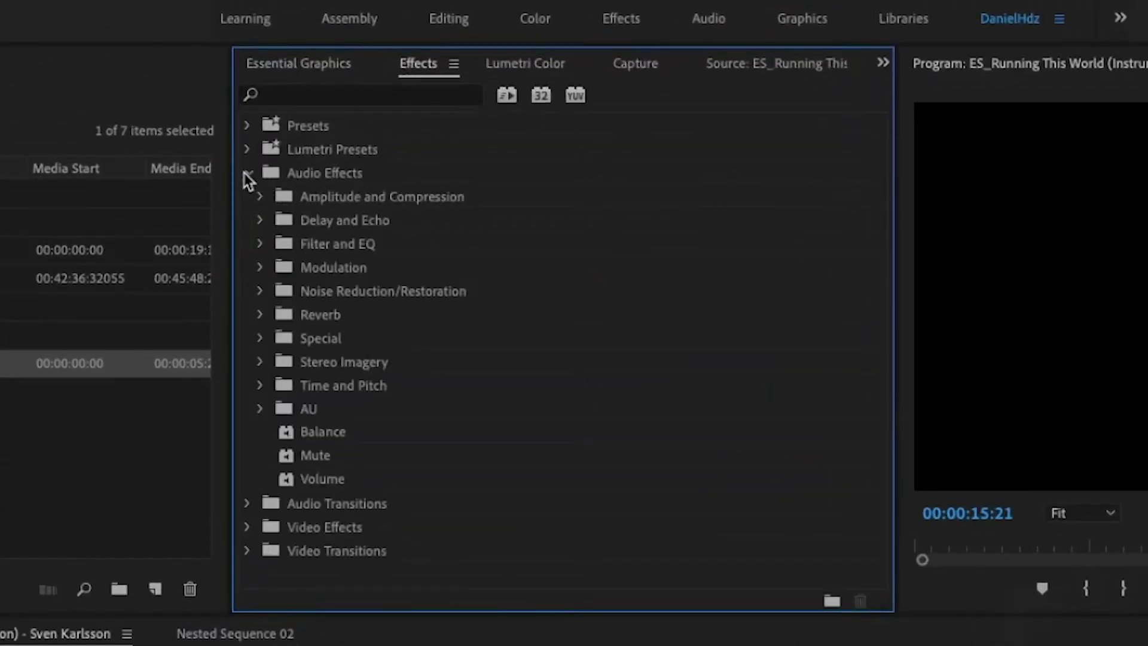
{"action": "left_click", "coordinate": [259, 315]}
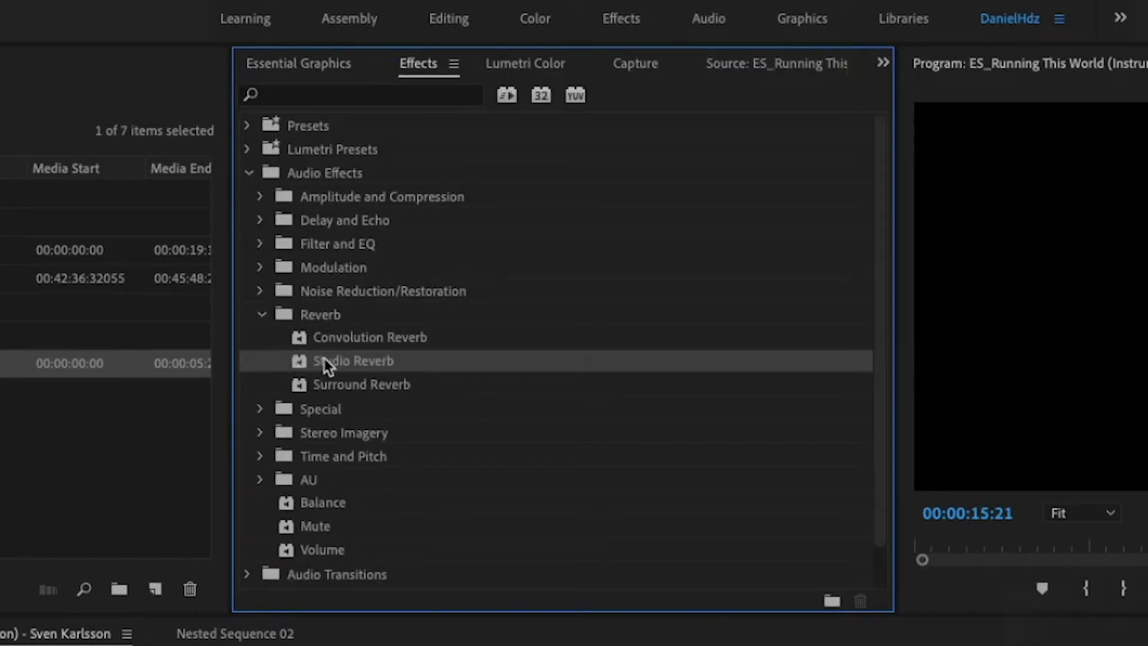
{"action": "mouse_move", "coordinate": [329, 364]}
{"action": "left_mouse_down"}
{"action": "mouse_move", "coordinate": [369, 368]}
{"action": "mouse_move", "coordinate": [501, 524]}
{"action": "left_mouse_up"}
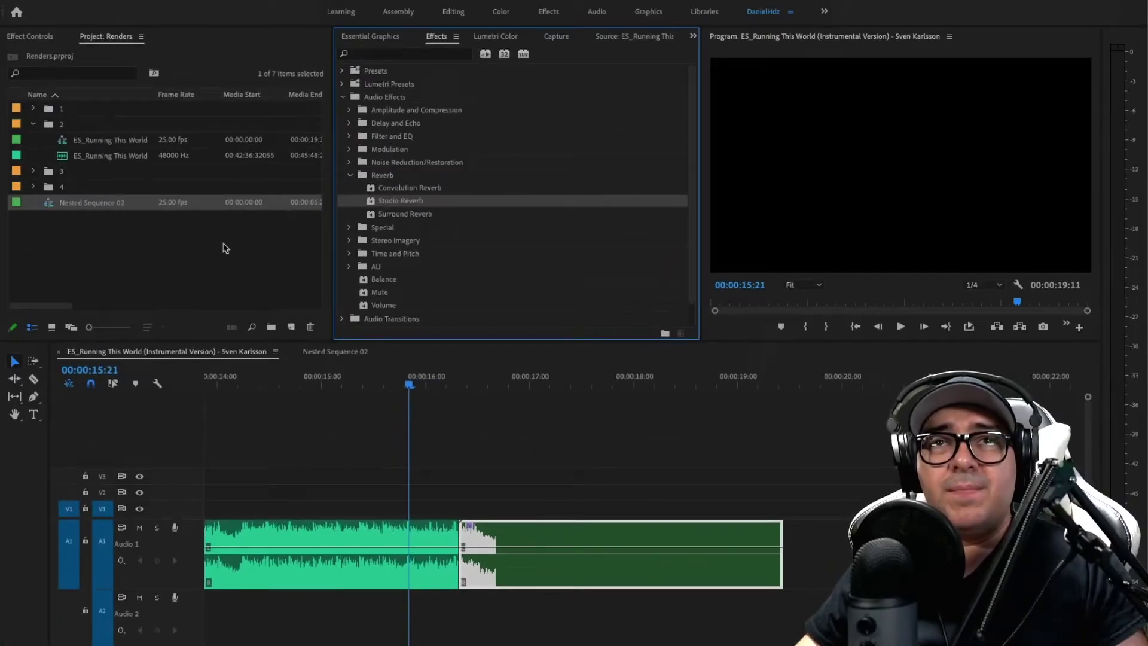
{"action": "left_click", "coordinate": [36, 40]}
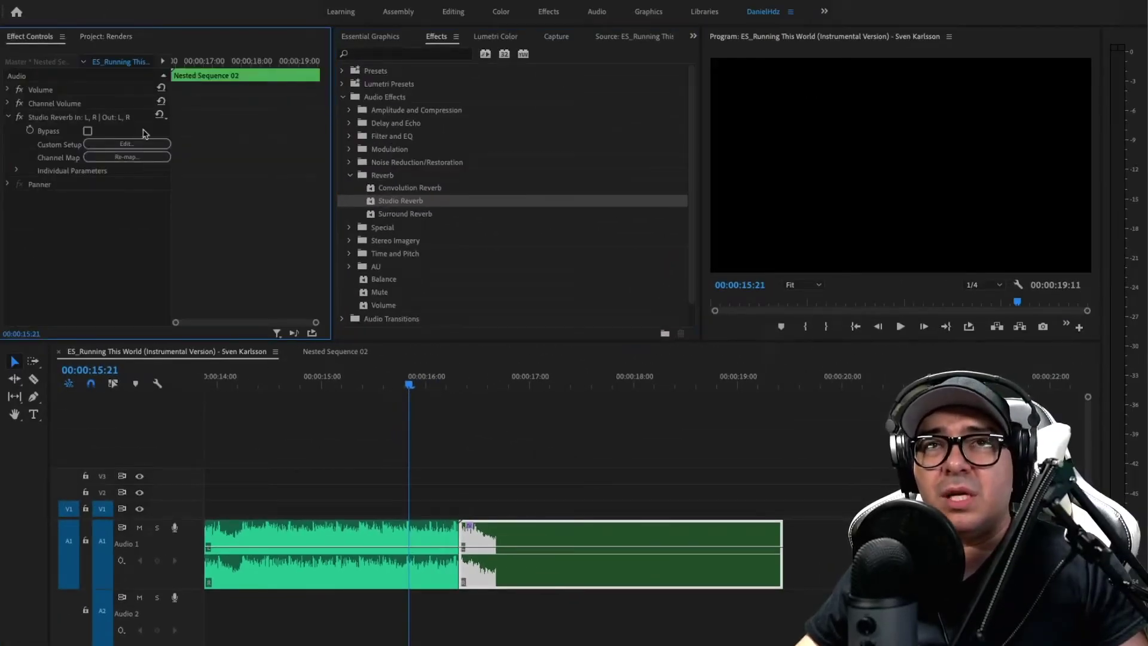
{"action": "left_click", "coordinate": [499, 568]}
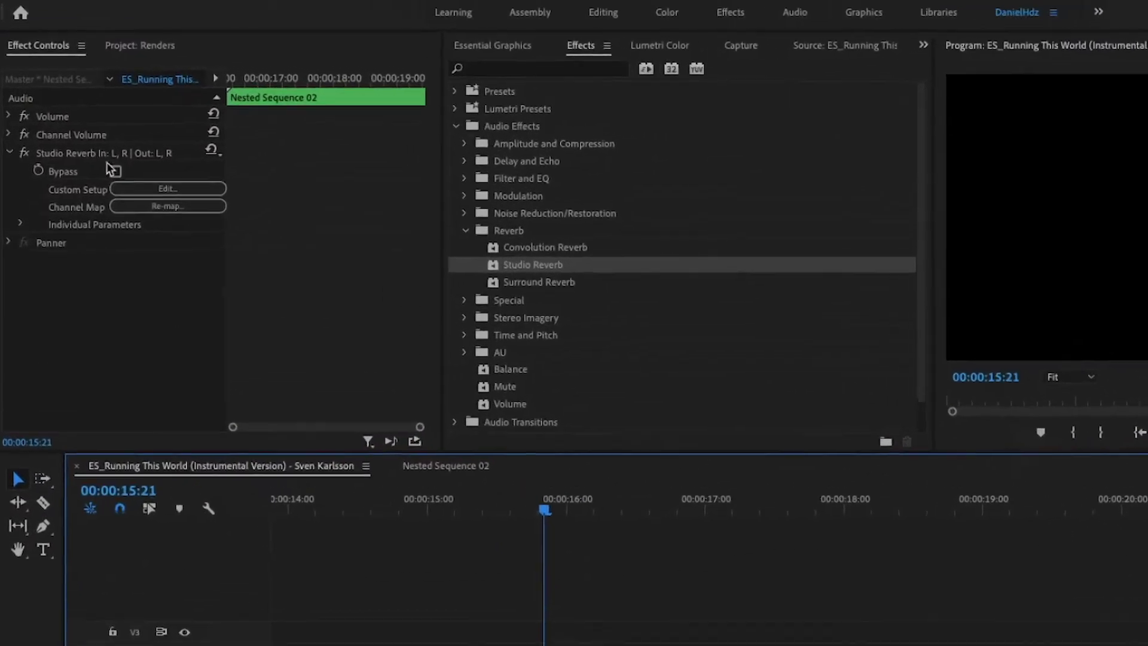
{"action": "left_click", "coordinate": [176, 225]}
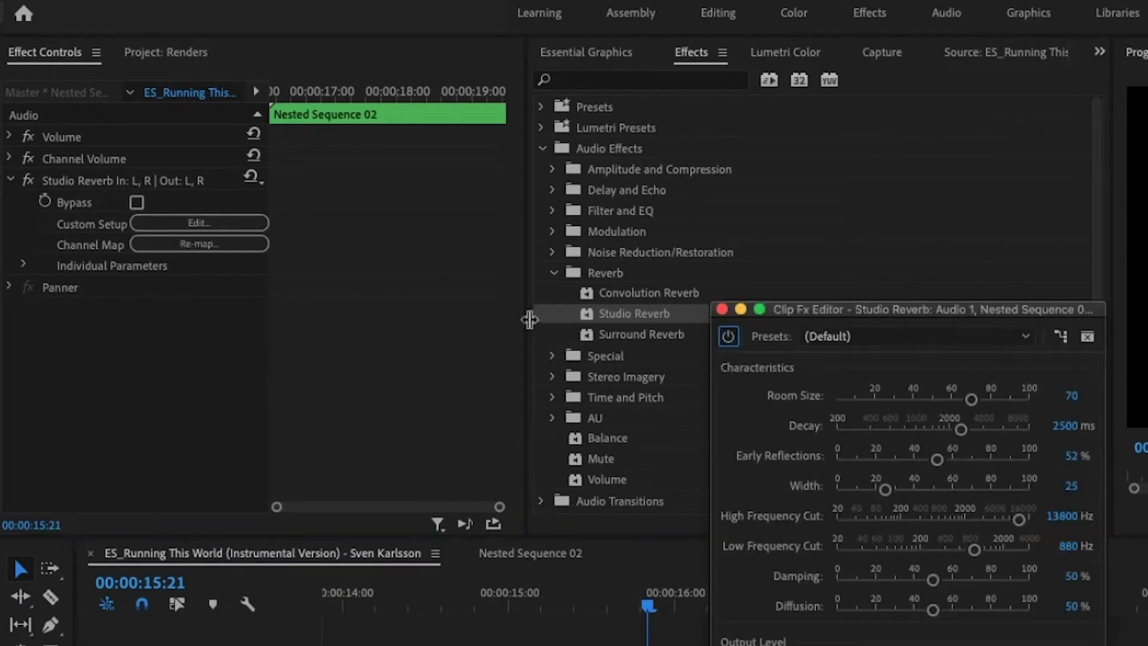
Try the Drum Plate (large) reverb preset and play it back.
{"action": "left_click_drag", "start_coordinate": [478, 36], "coordinate": [504, 78]}
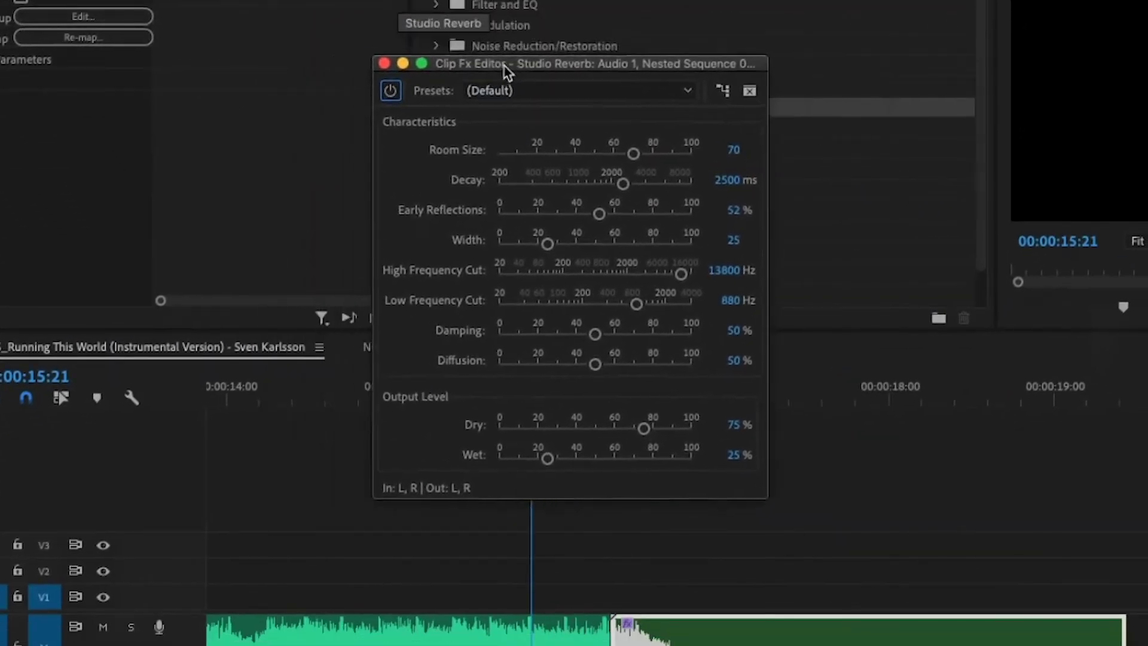
{"action": "left_click", "coordinate": [544, 102]}
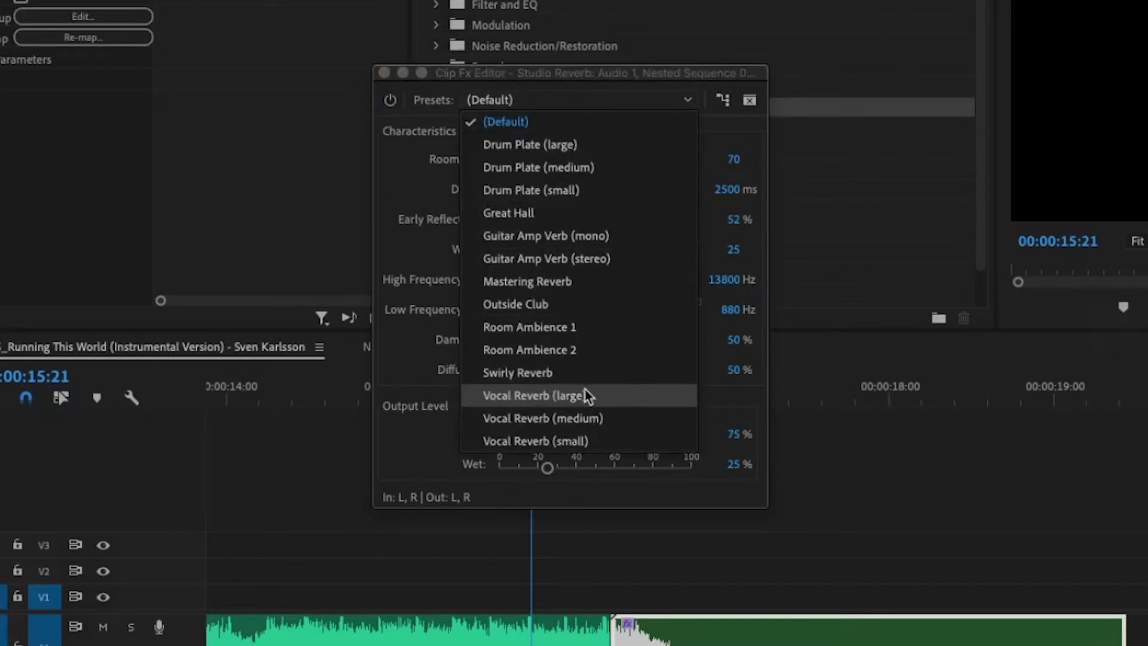
{"action": "left_click", "coordinate": [575, 145]}
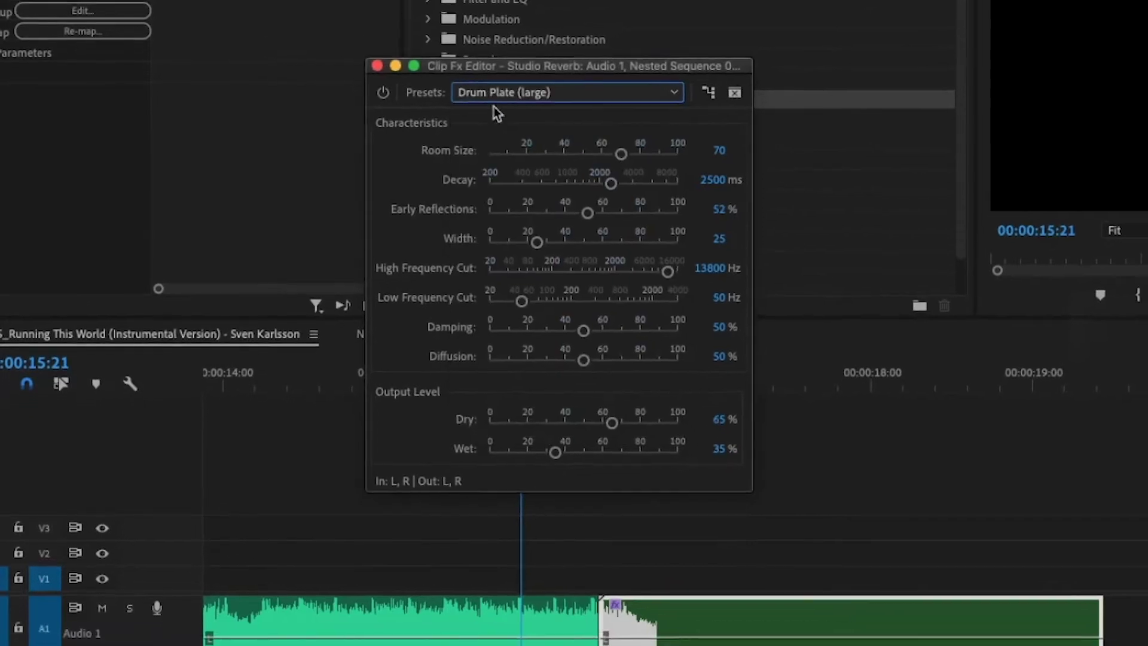
{"action": "key", "text": "space"}
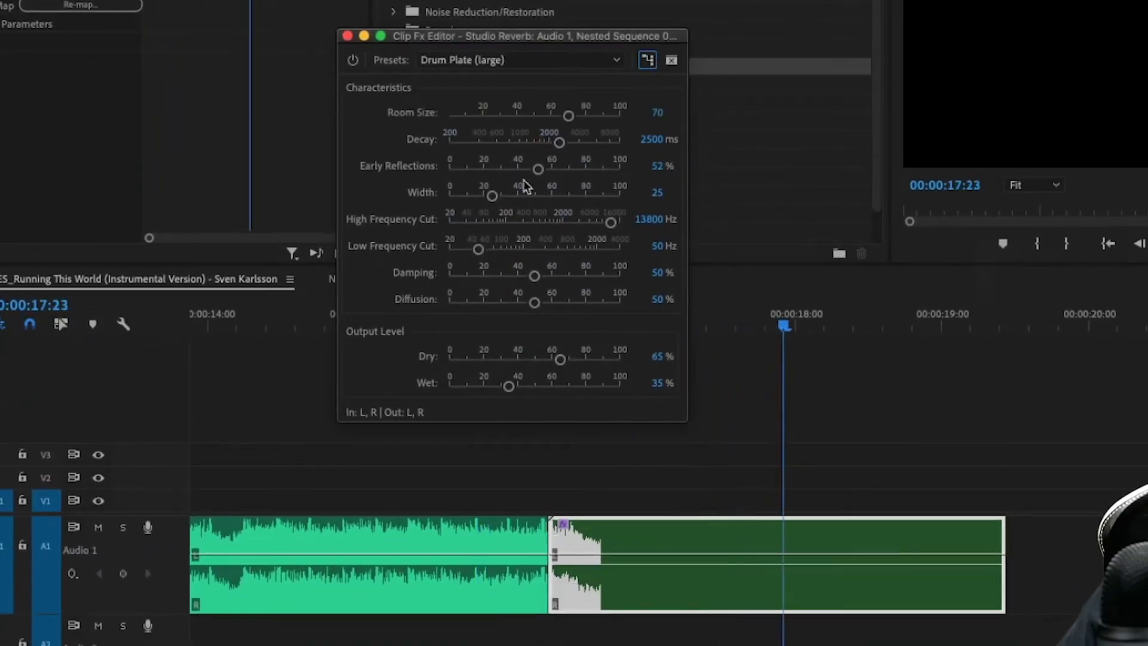
Switch to the Vocal Reverb (large) preset, listen to the tail, and close the editor.
{"action": "left_click", "coordinate": [522, 62]}
{"action": "left_click", "coordinate": [490, 323]}
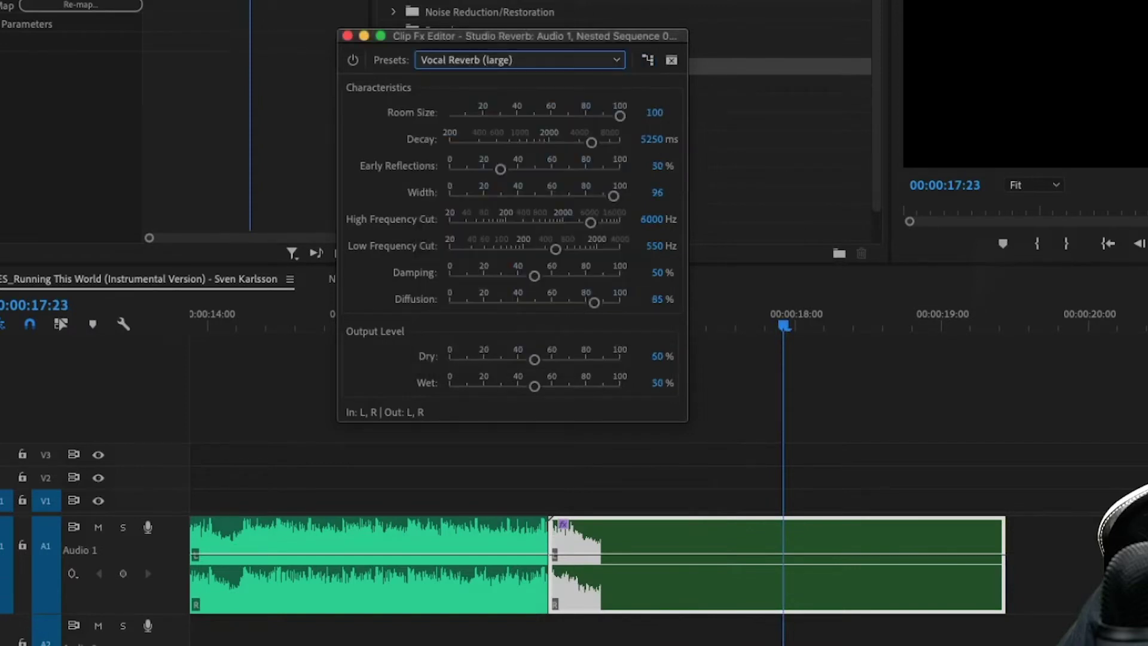
{"action": "left_click_drag", "start_coordinate": [531, 30], "coordinate": [316, 33]}
{"action": "left_click", "coordinate": [487, 317]}
{"action": "key", "text": "space"}
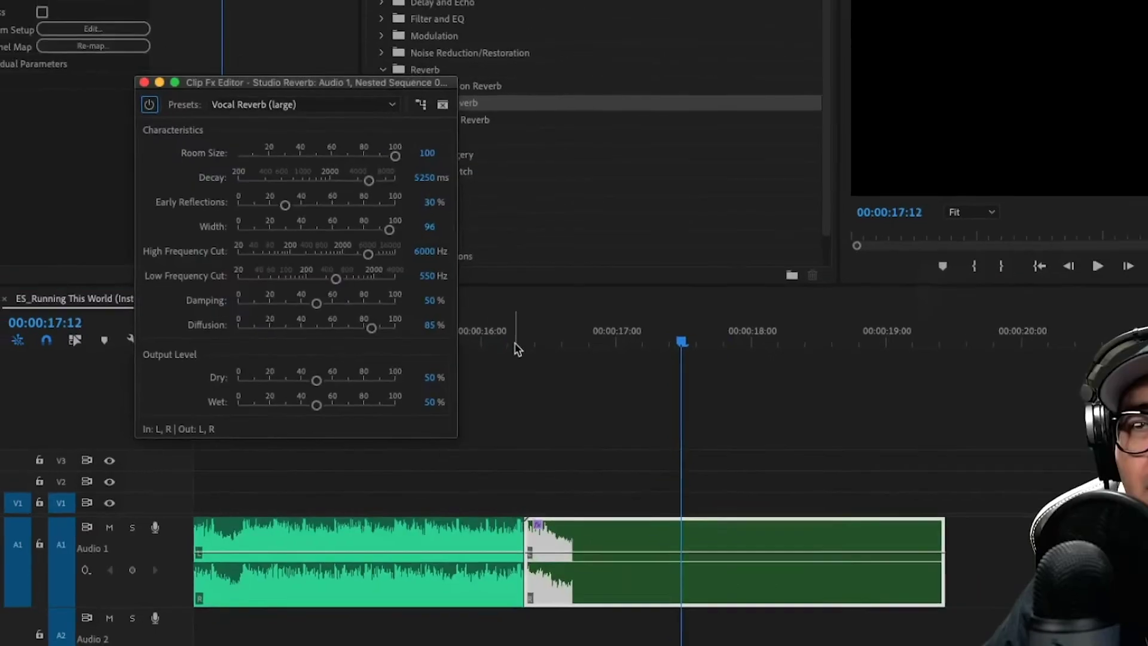
{"action": "left_click", "coordinate": [517, 347]}
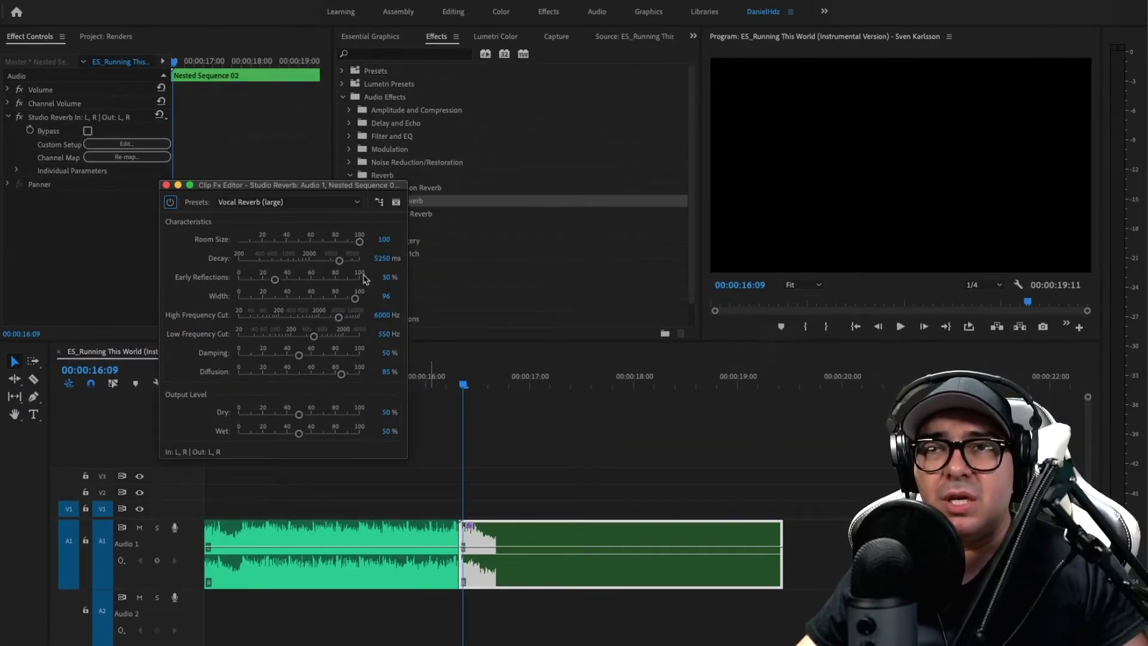
{"action": "left_click_drag", "start_coordinate": [293, 192], "coordinate": [180, 87]}
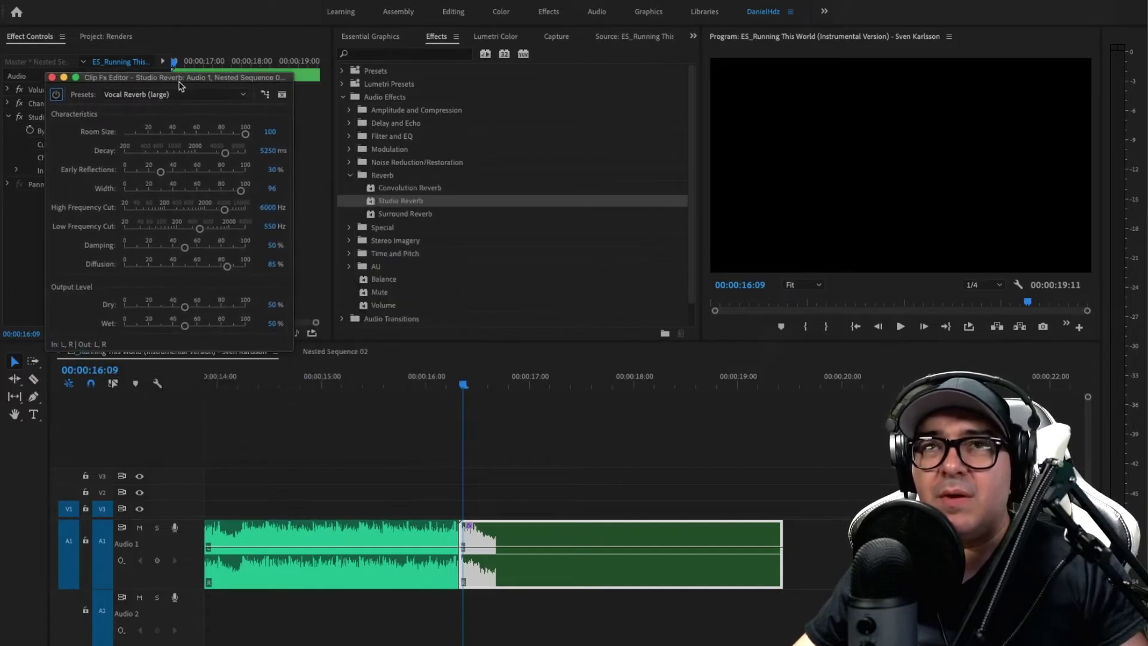
{"action": "left_click", "coordinate": [463, 395]}
{"action": "left_click", "coordinate": [425, 385]}
Play back the reverbed ending to compare its sound, then stop playback.
{"action": "key", "text": "space"}
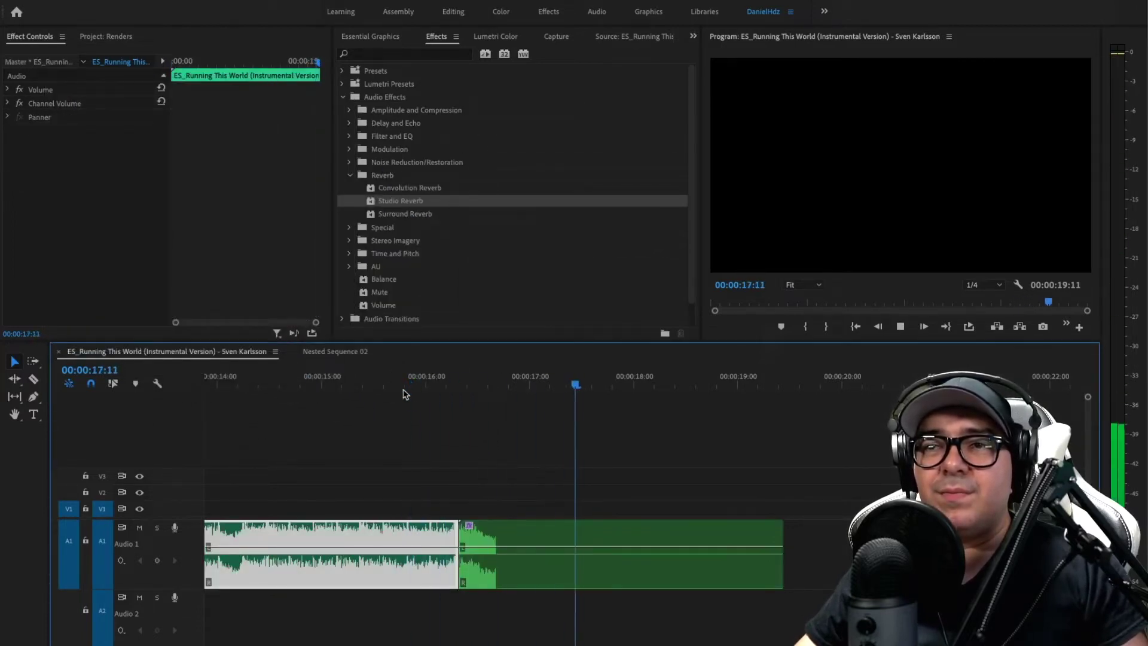
{"action": "left_click", "coordinate": [506, 586]}
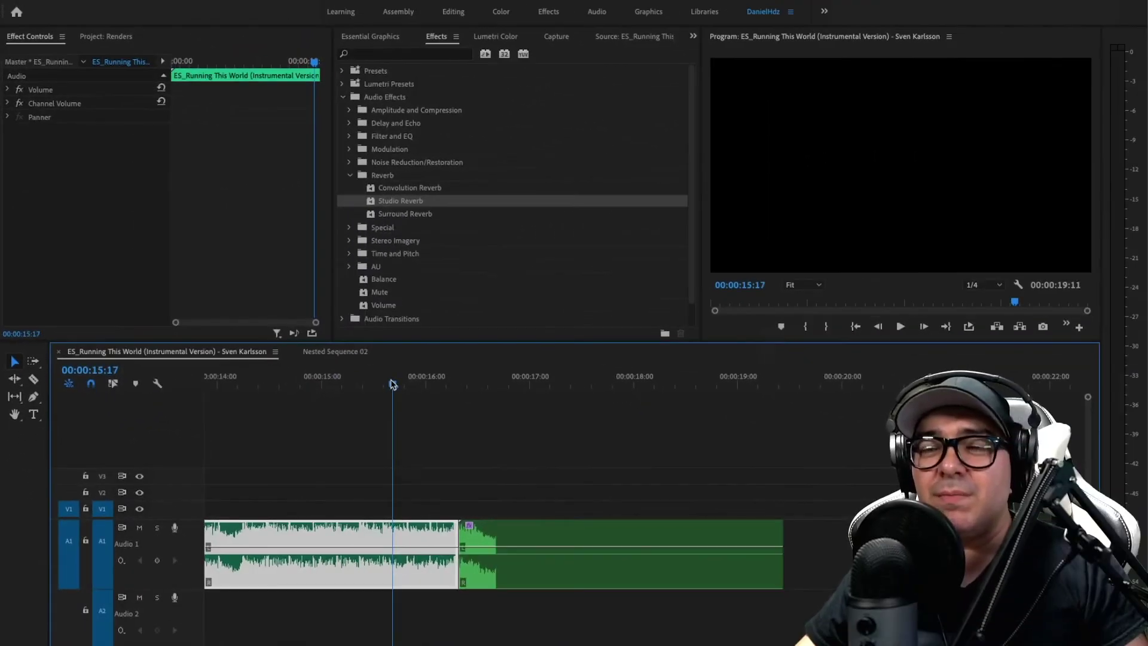
Audition the nested tail's reverb, nudge its wet mix up to 88.6%, and rewind to 15:19.
{"action": "left_click", "coordinate": [529, 578]}
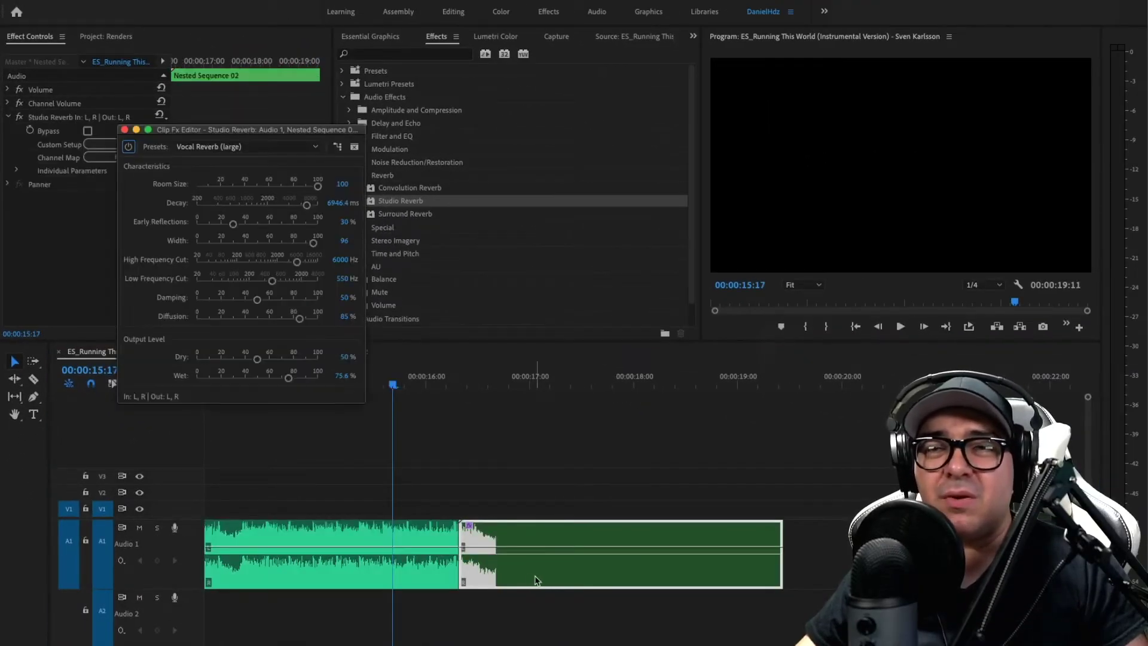
{"action": "key", "text": "space"}
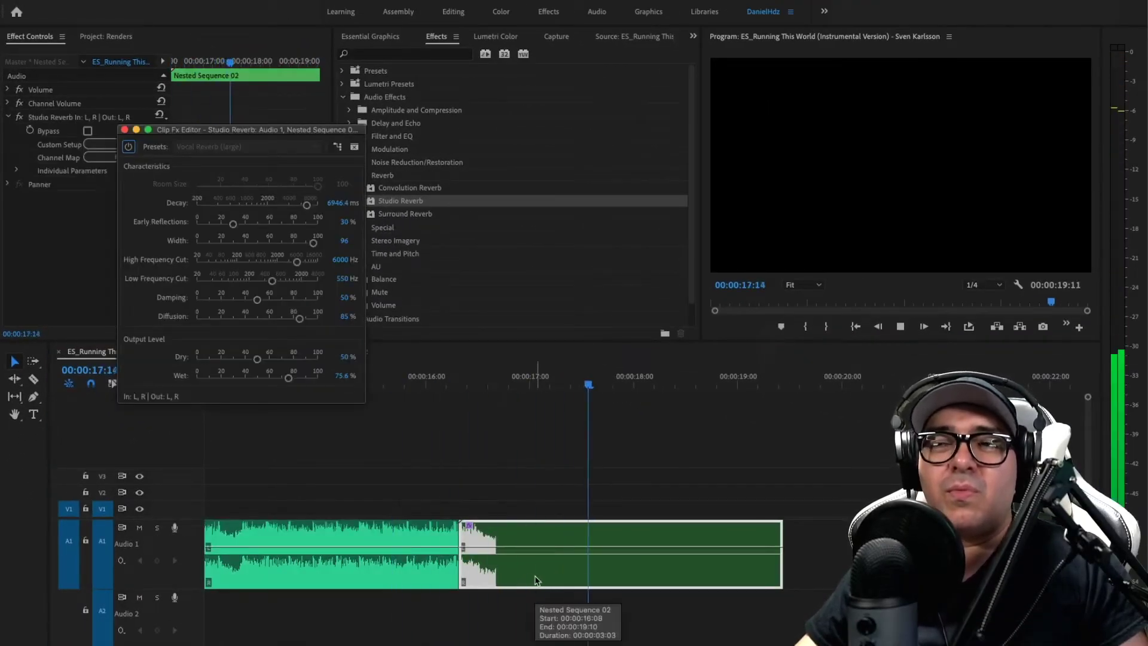
{"action": "key", "text": "space"}
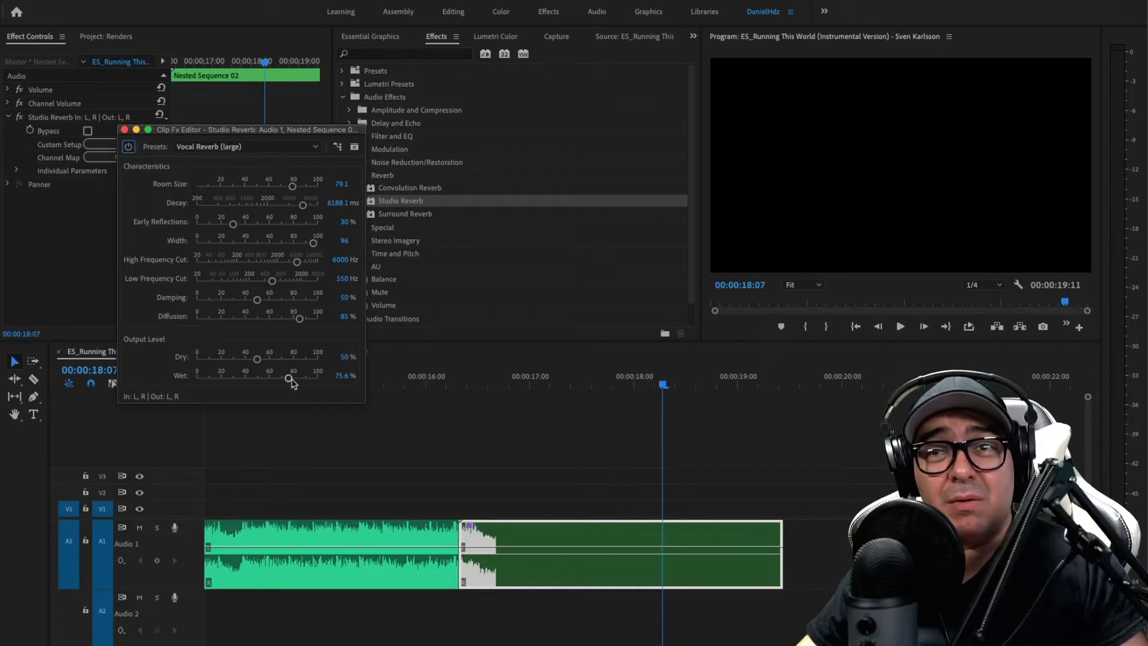
{"action": "left_click_drag", "start_coordinate": [293, 383], "coordinate": [294, 383]}
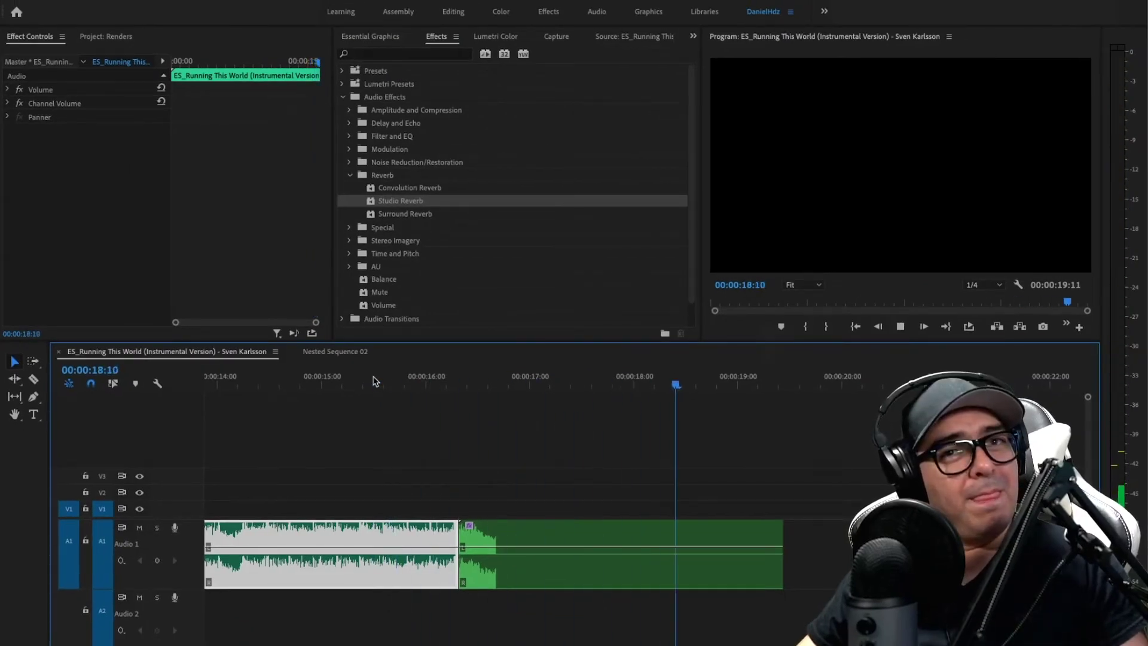
{"action": "left_click", "coordinate": [401, 380]}
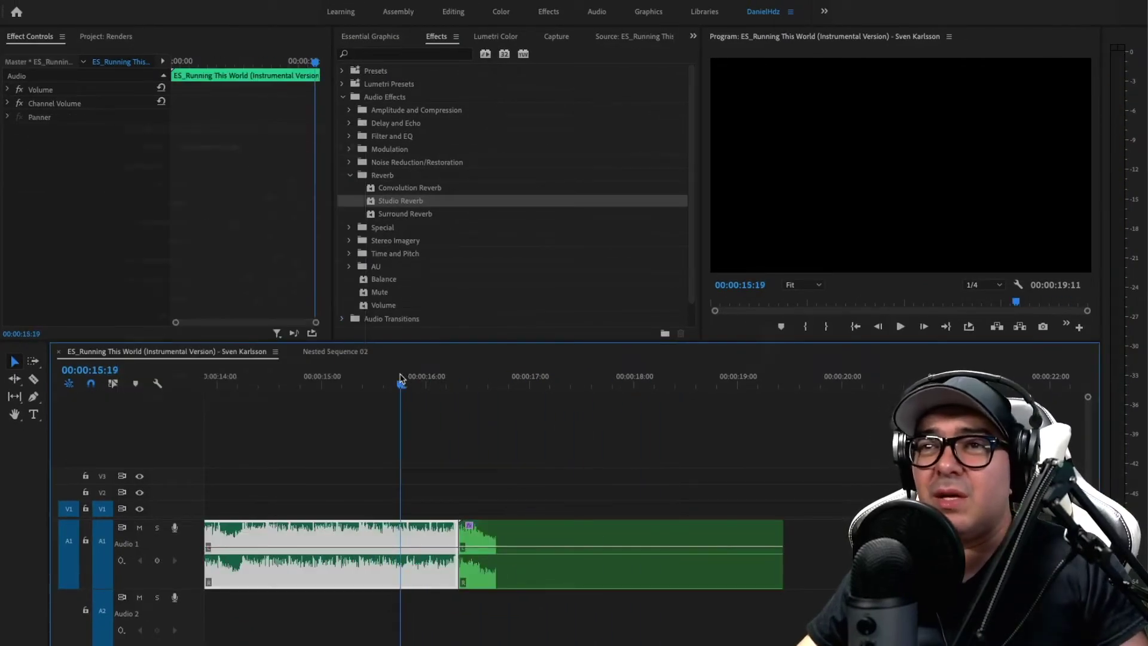
Replay the tuned reverb from about 15:16 and raise its wet level to about 94%.
{"action": "key", "text": "space"}
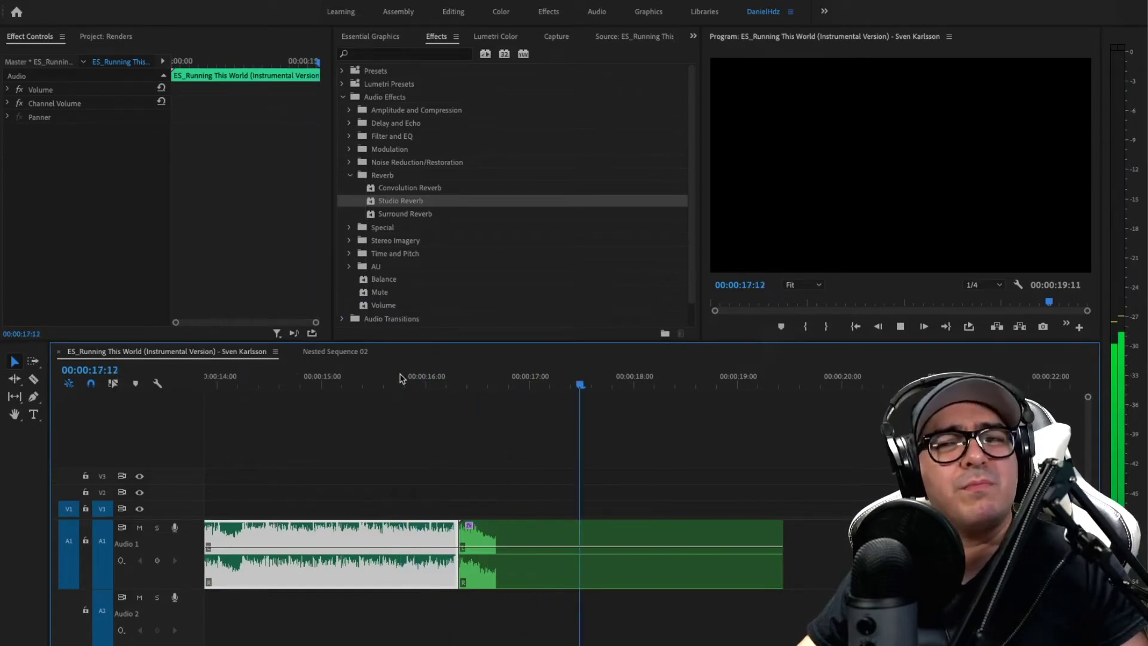
{"action": "left_click", "coordinate": [387, 381]}
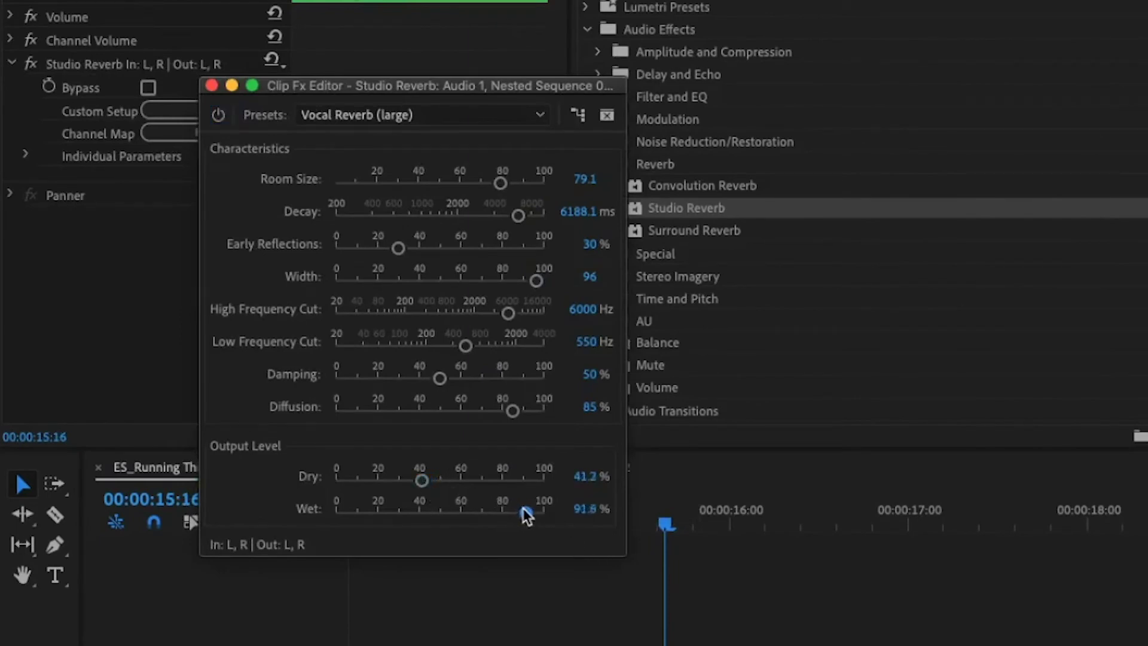
{"action": "left_click_drag", "start_coordinate": [526, 513], "coordinate": [532, 513]}
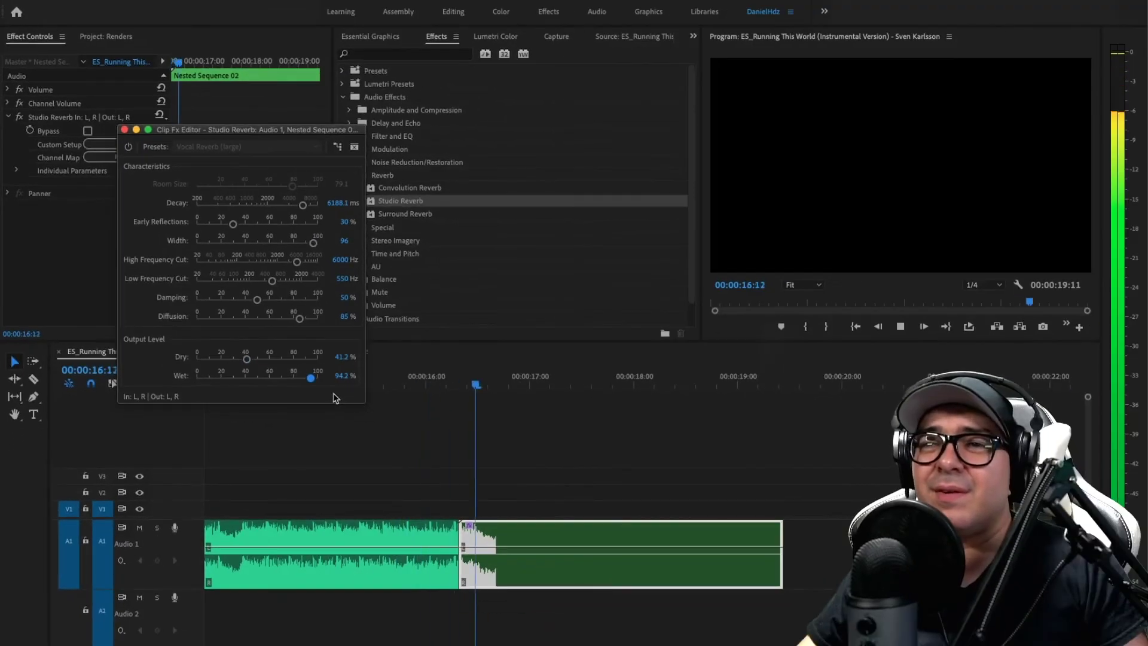
{"action": "key", "text": "space"}
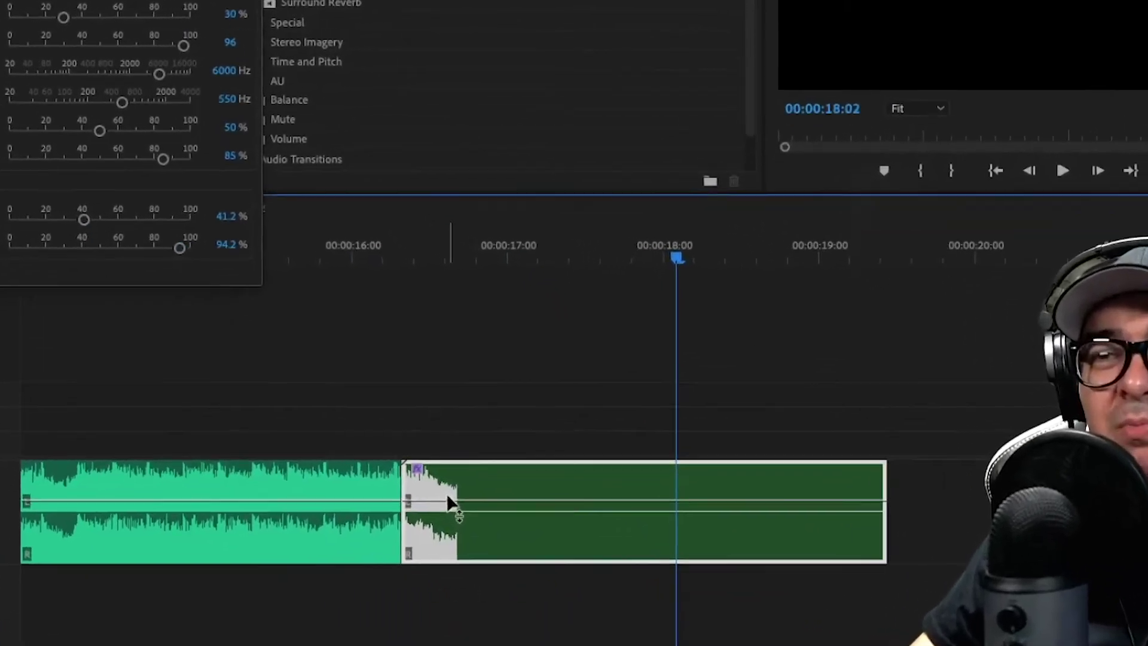
Raise the tail clip's volume slightly, replay from 15:15, and lower the reverb decay to 5784 ms.
{"action": "left_click_drag", "start_coordinate": [508, 547], "coordinate": [508, 542]}
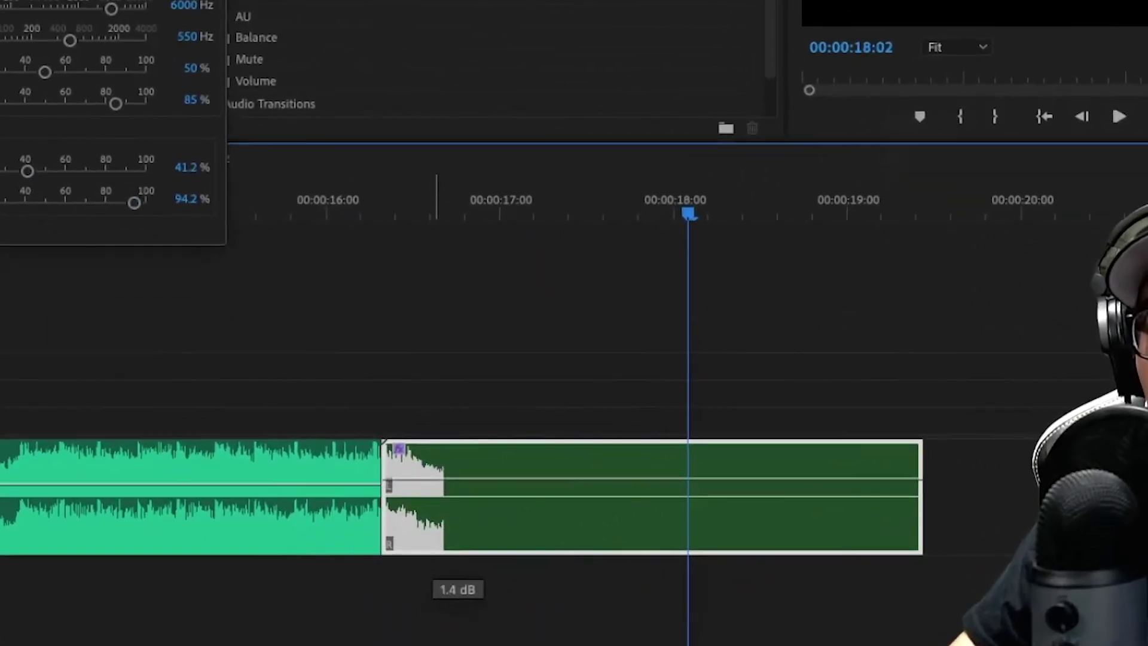
{"action": "left_click_drag", "start_coordinate": [458, 575], "coordinate": [457, 572]}
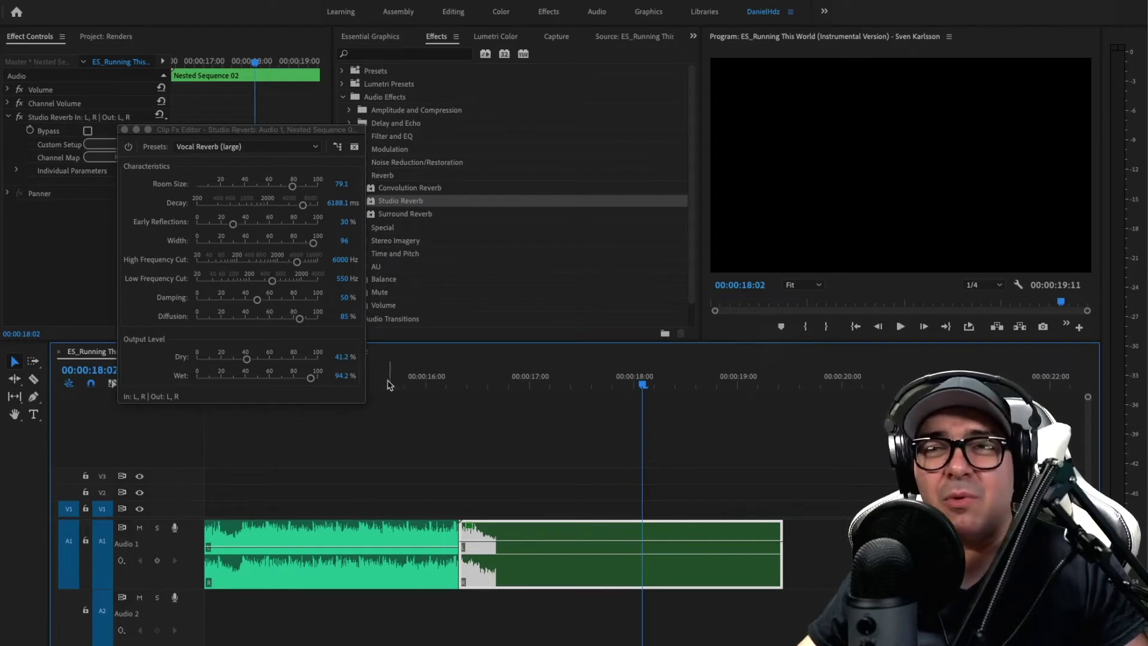
{"action": "left_click", "coordinate": [385, 381]}
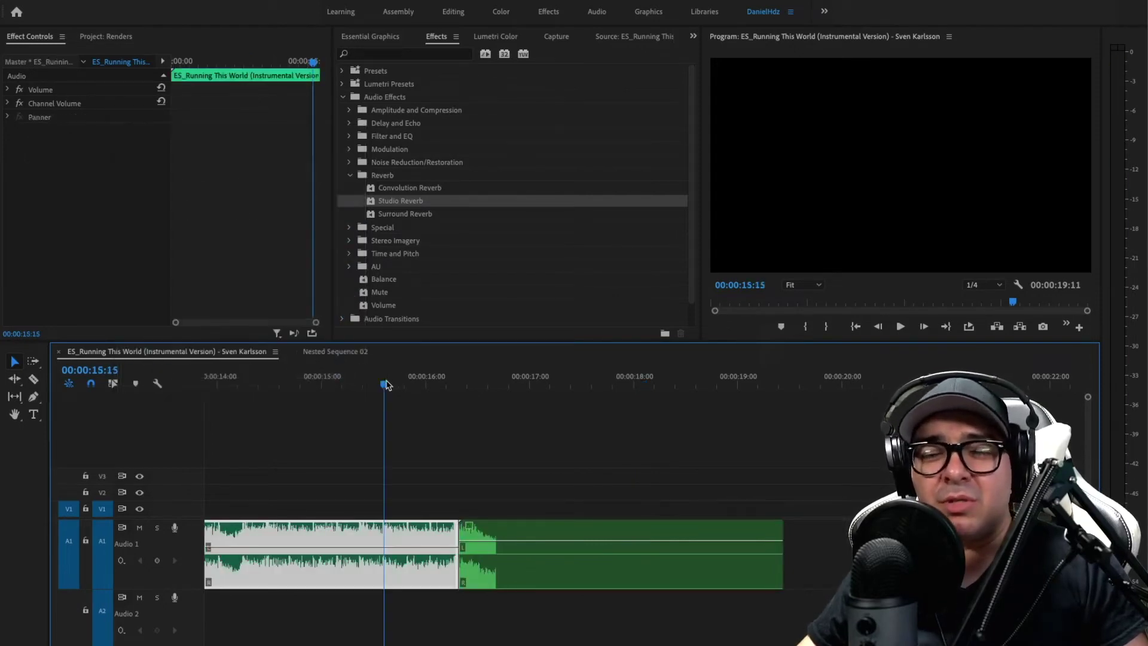
{"action": "key", "text": "space"}
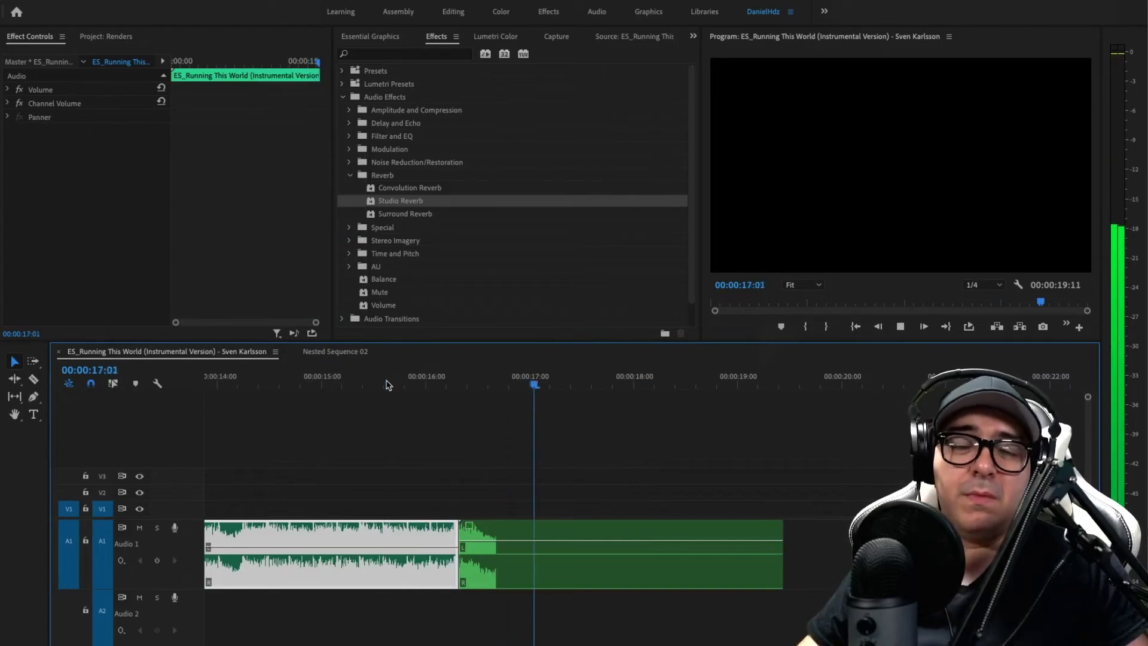
{"action": "left_click", "coordinate": [478, 520]}
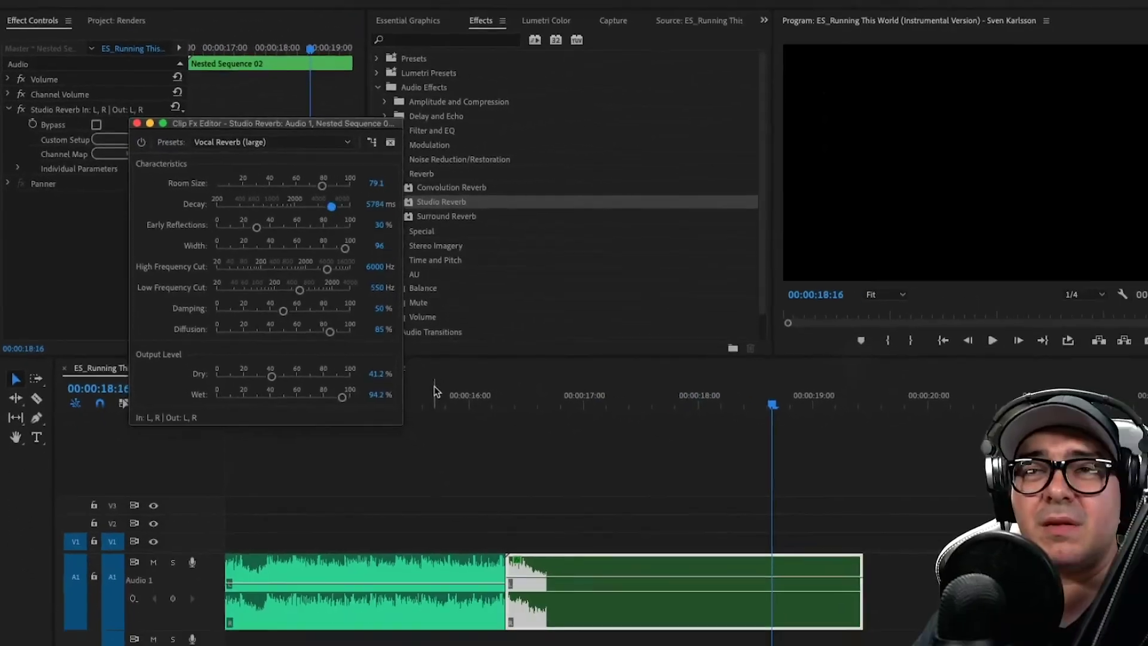
{"action": "left_click", "coordinate": [413, 385]}
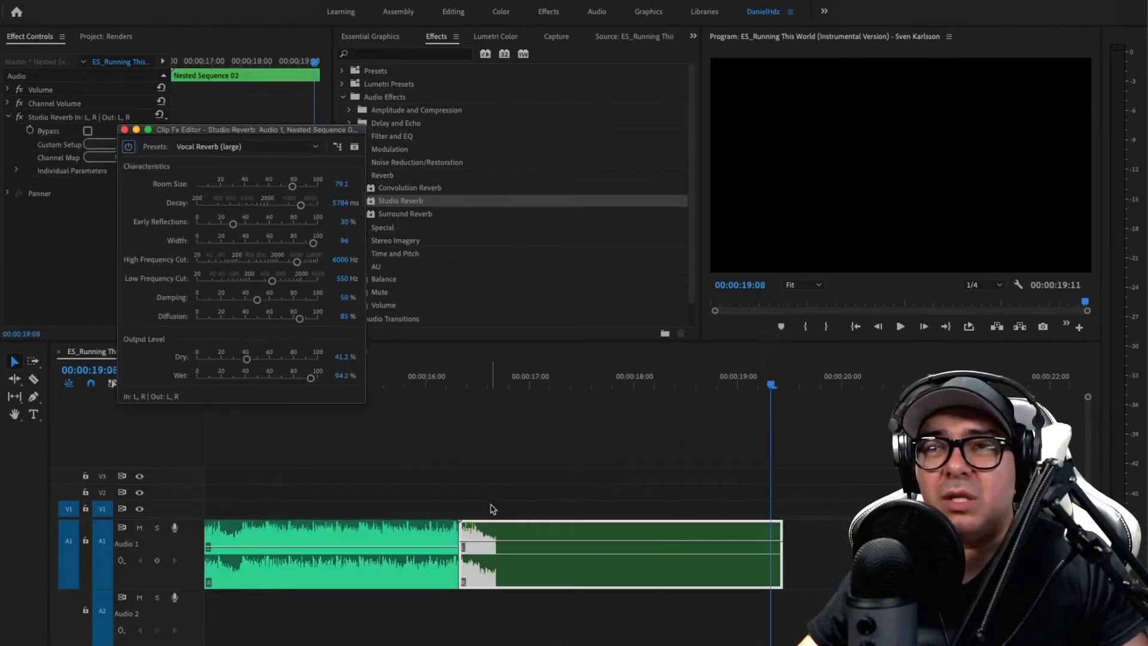
Add a volume keyframe near 17:00 on the tail and pull the end down to silence.
{"action": "left_click", "coordinate": [528, 541]}
{"action": "left_click_drag", "start_coordinate": [579, 541], "coordinate": [705, 584]}
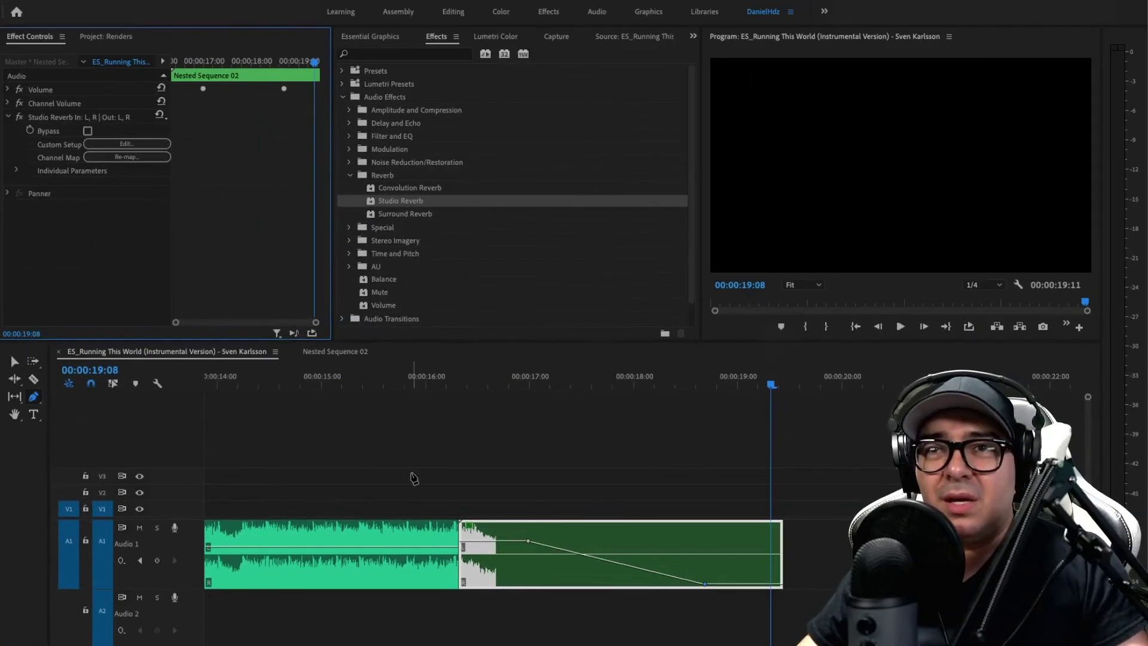
{"action": "left_click", "coordinate": [420, 484]}
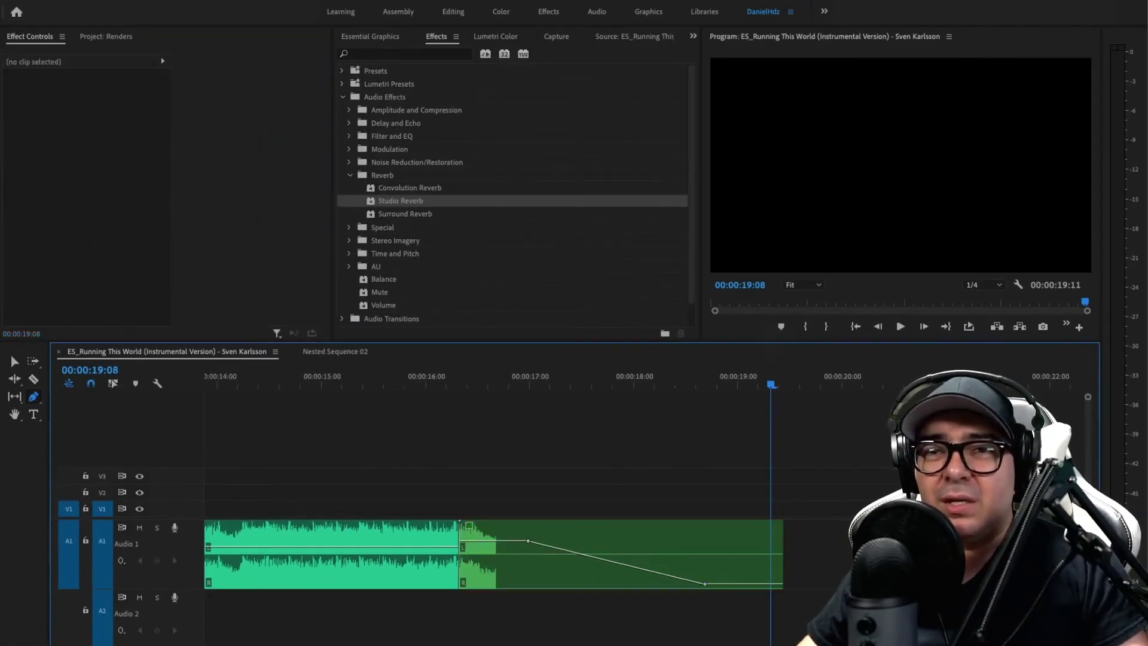
Zoom out, return to the sequence start, and switch back to the Selection tool.
{"action": "key", "text": "minus"}
{"action": "key", "text": "minus"}
{"action": "key", "text": "minus"}
{"action": "key", "text": "minus"}
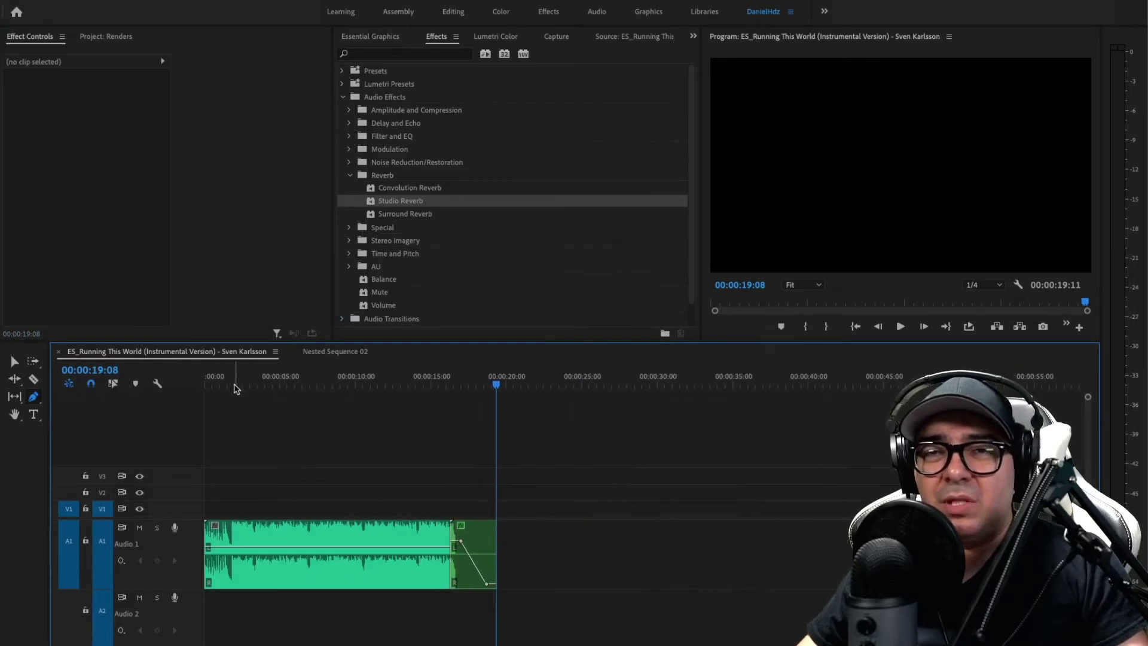
{"action": "key", "text": "Home"}
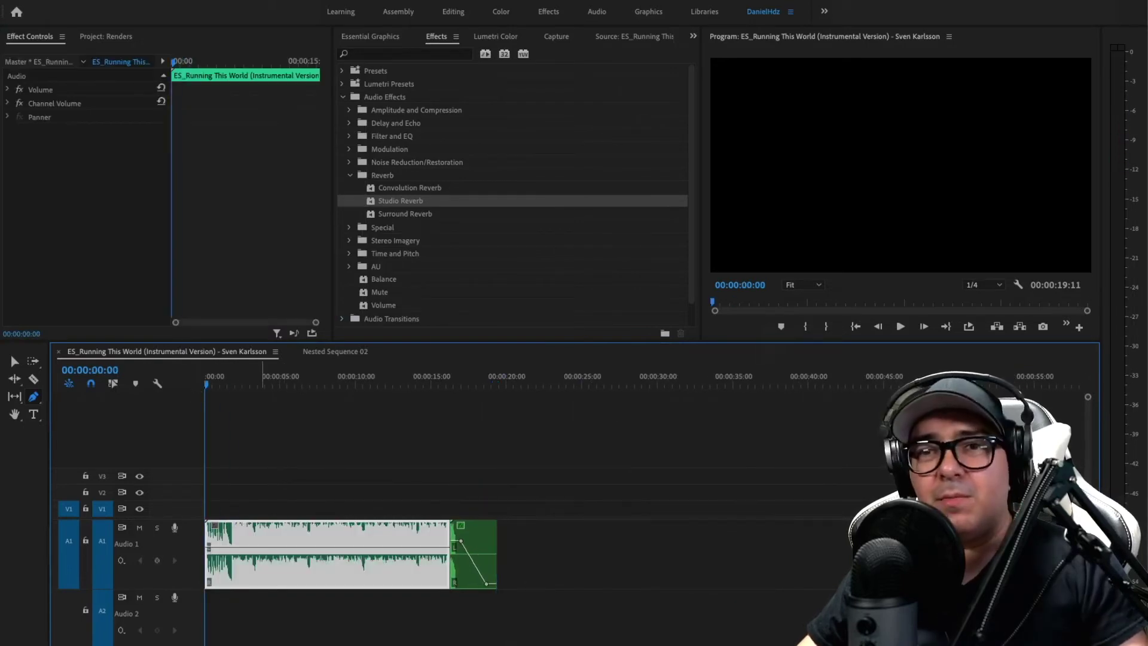
{"action": "key", "text": "equal"}
{"action": "key", "text": "equal"}
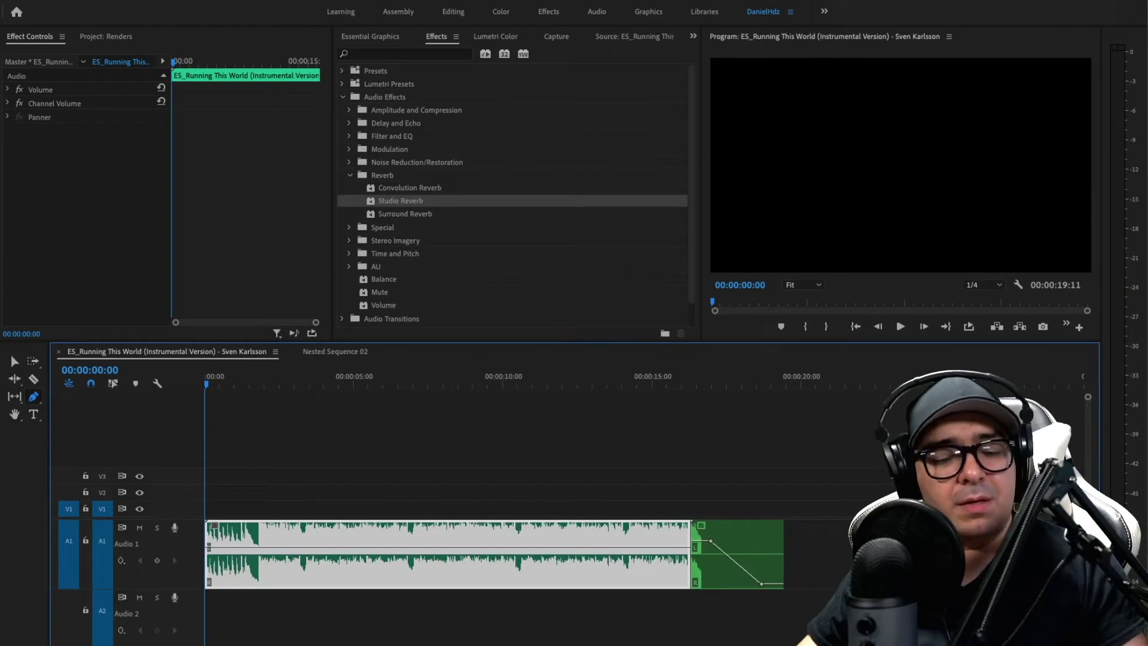
{"action": "key", "text": "v"}
{"action": "left_click", "coordinate": [450, 485]}
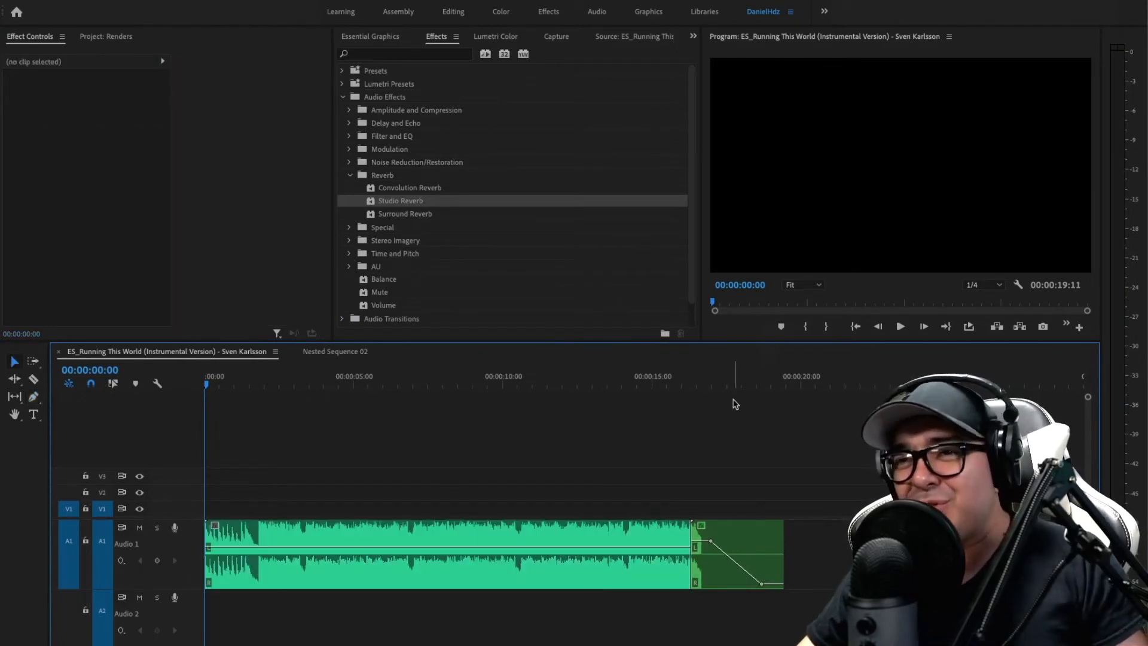
{"action": "left_click", "coordinate": [662, 447]}
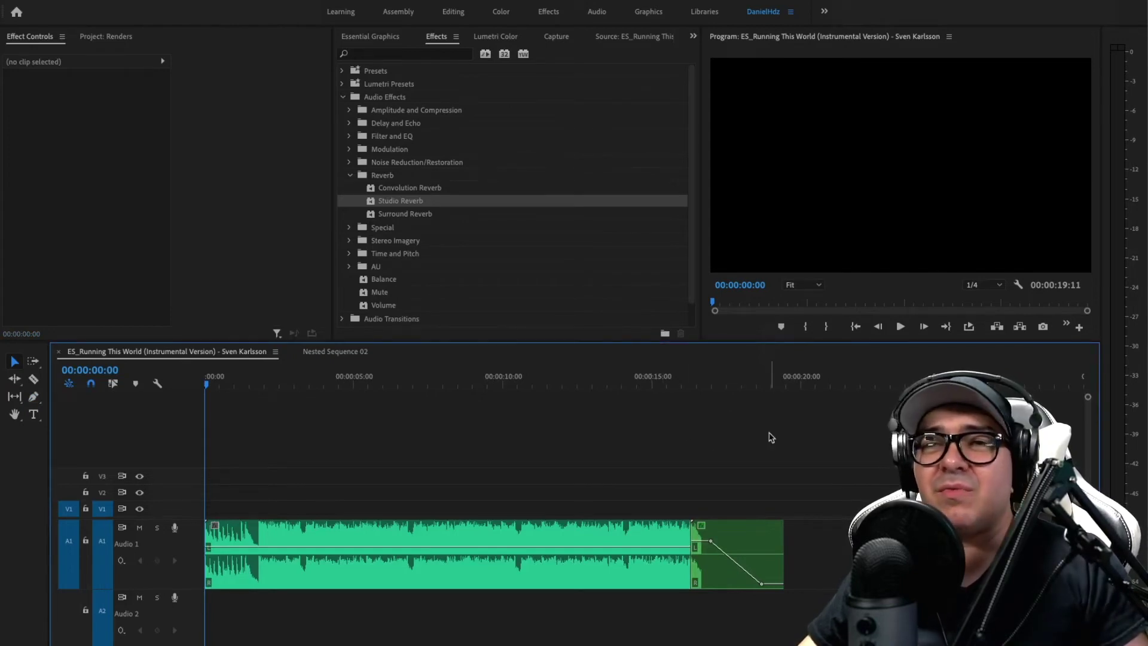
{"action": "key", "text": "space"}
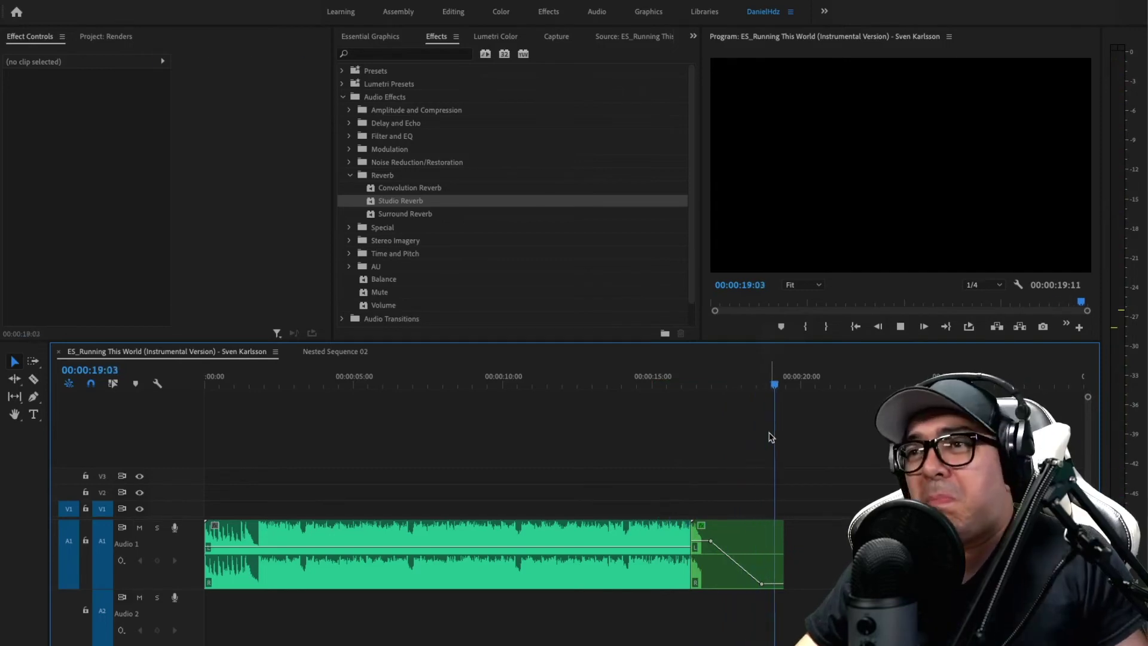
{"action": "key", "text": "space"}
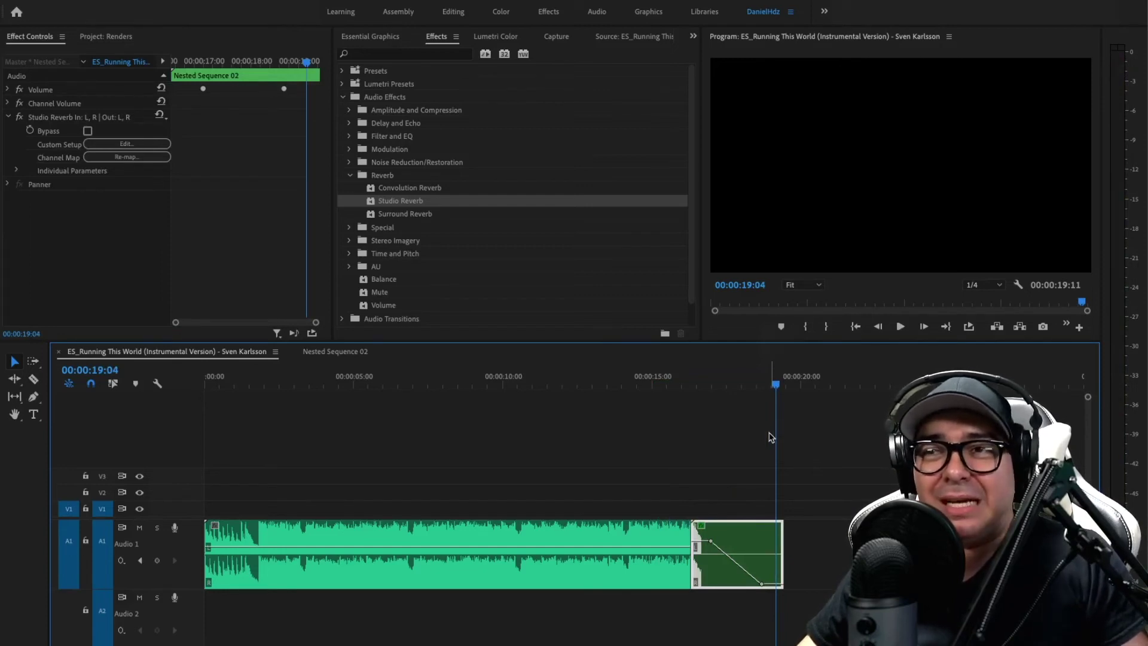
Copy the original music clip onto track A2 and extend it past the fade-out.
{"action": "left_click_drag", "start_coordinate": [632, 587], "coordinate": [580, 608]}
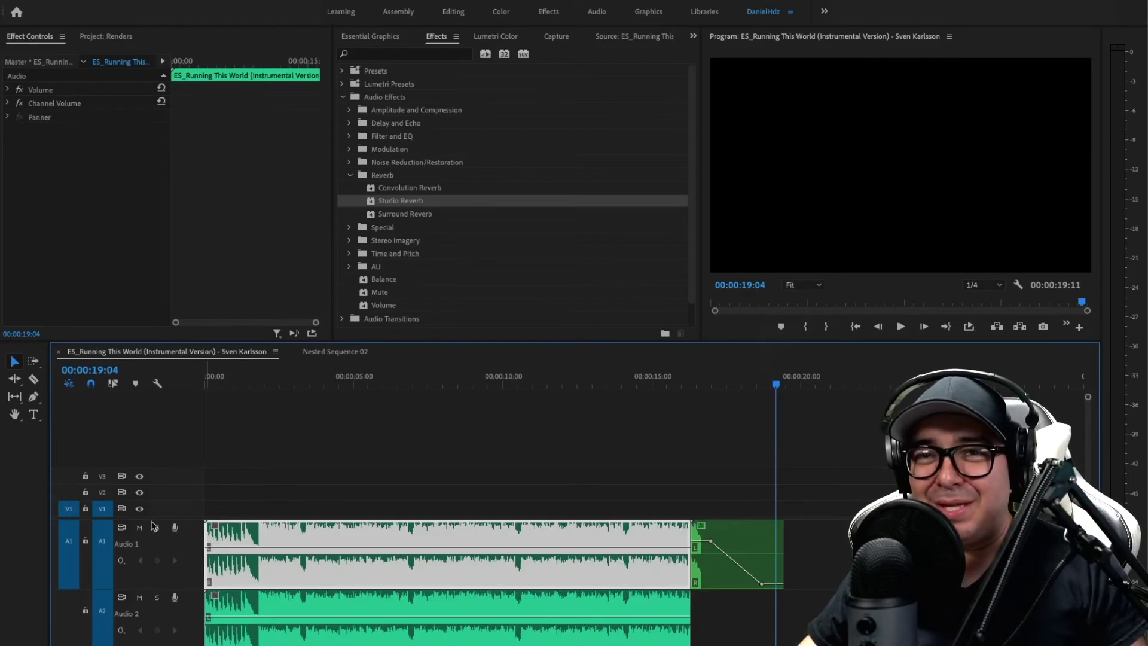
{"action": "left_click_drag", "start_coordinate": [688, 595], "coordinate": [789, 598]}
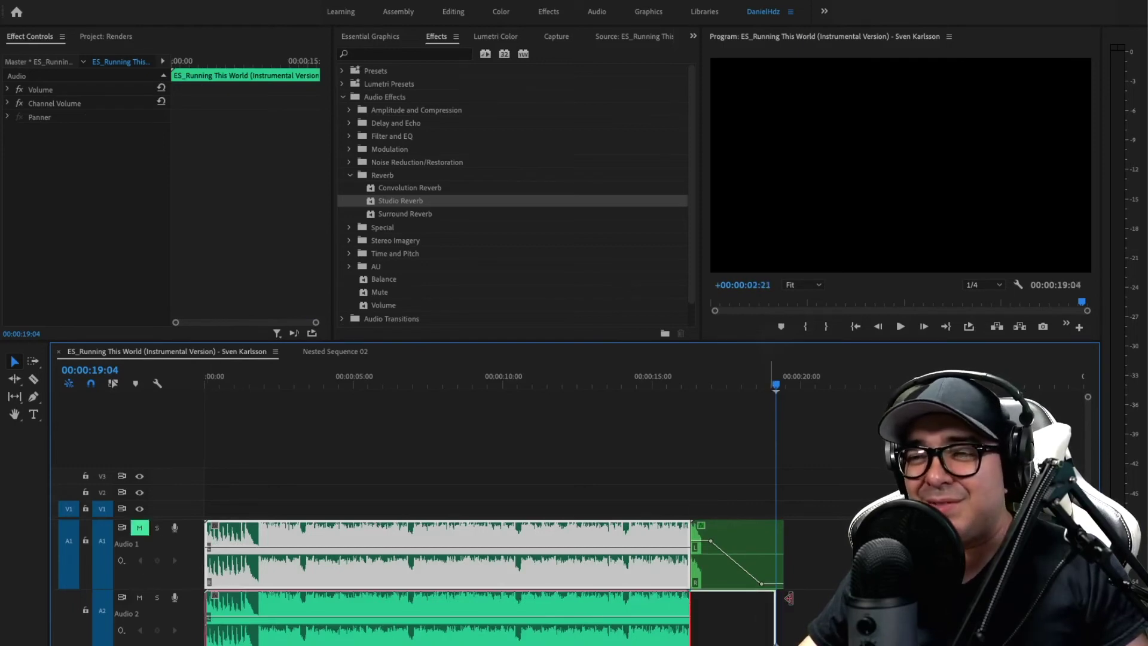
{"action": "left_click_drag", "start_coordinate": [894, 597], "coordinate": [895, 597]}
Play the ending from about 15:00 with and without A2 muted to compare versions.
{"action": "left_click", "coordinate": [654, 390]}
{"action": "key", "text": "space"}
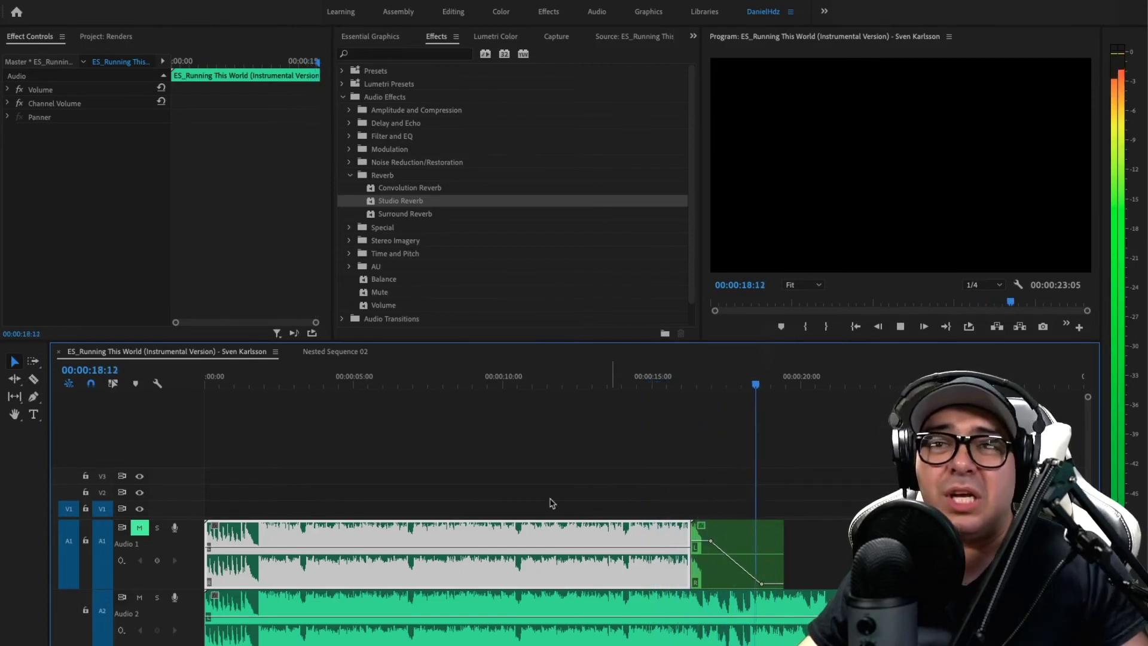
{"action": "key", "text": "space"}
{"action": "left_click", "coordinate": [141, 598]}
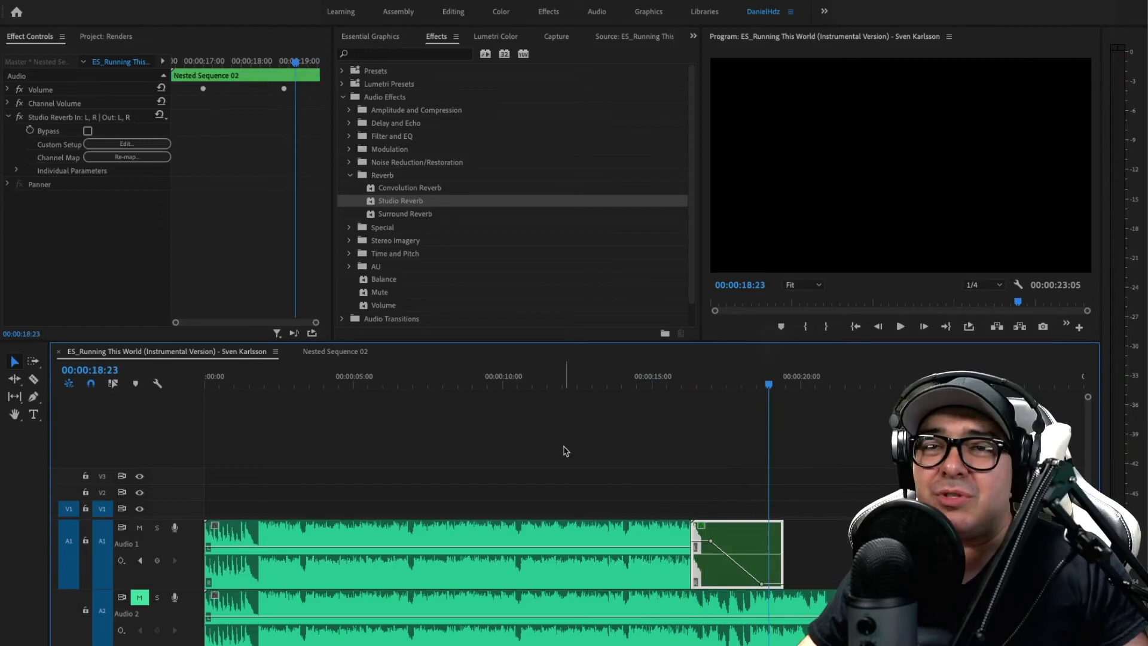
{"action": "left_click", "coordinate": [634, 385]}
{"action": "key", "text": "space"}
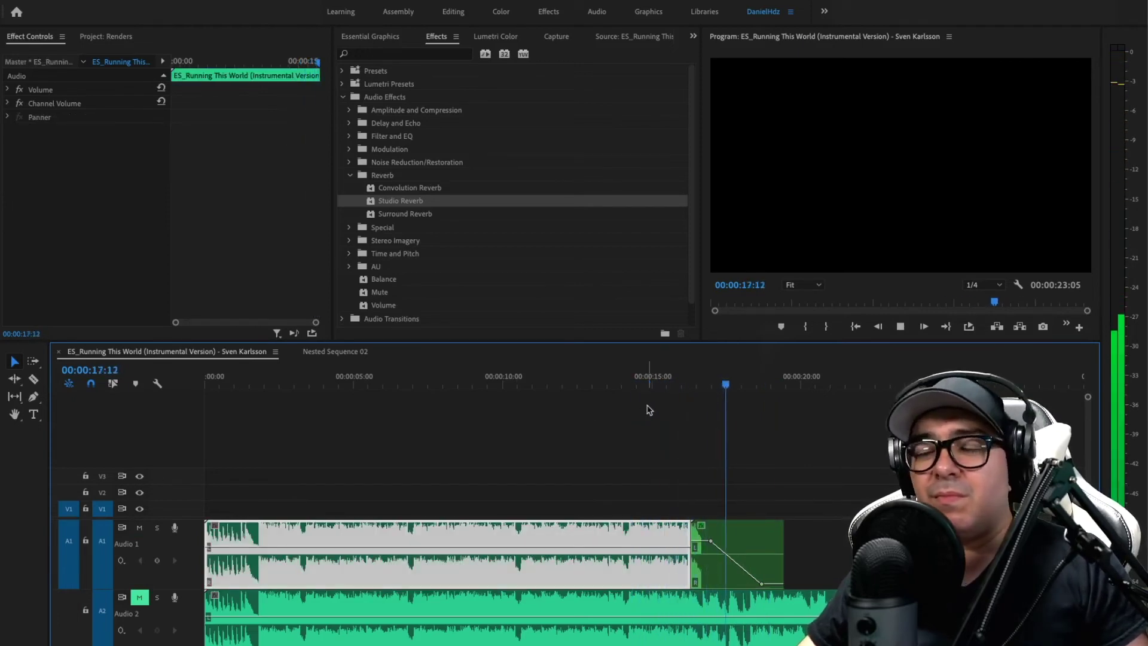
{"action": "key", "text": "space"}
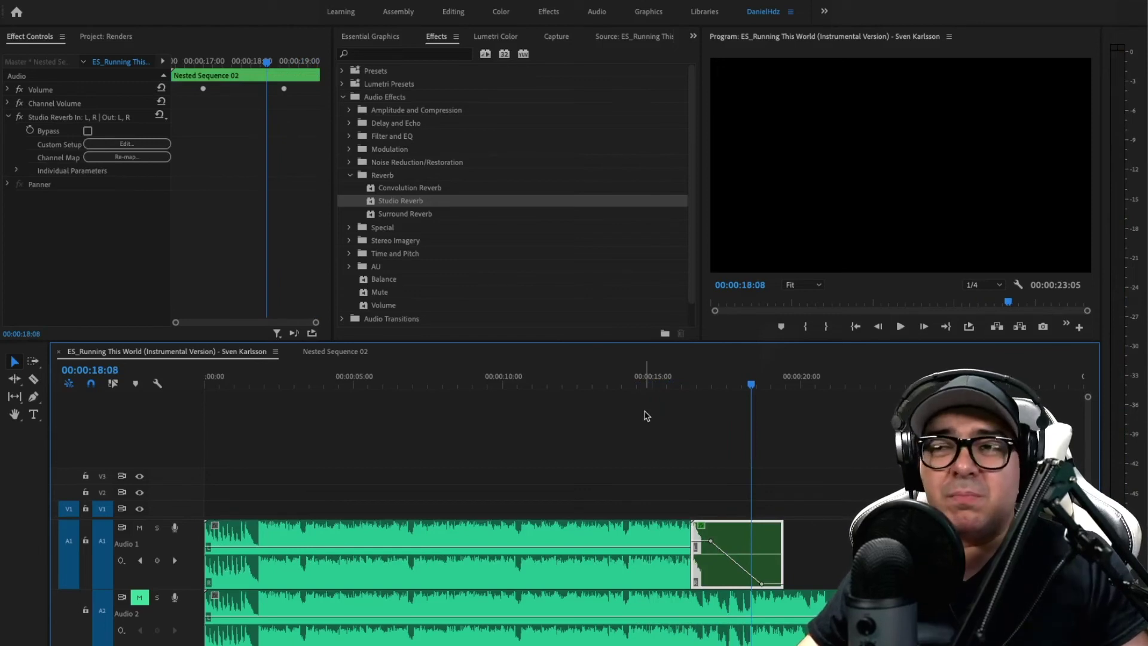